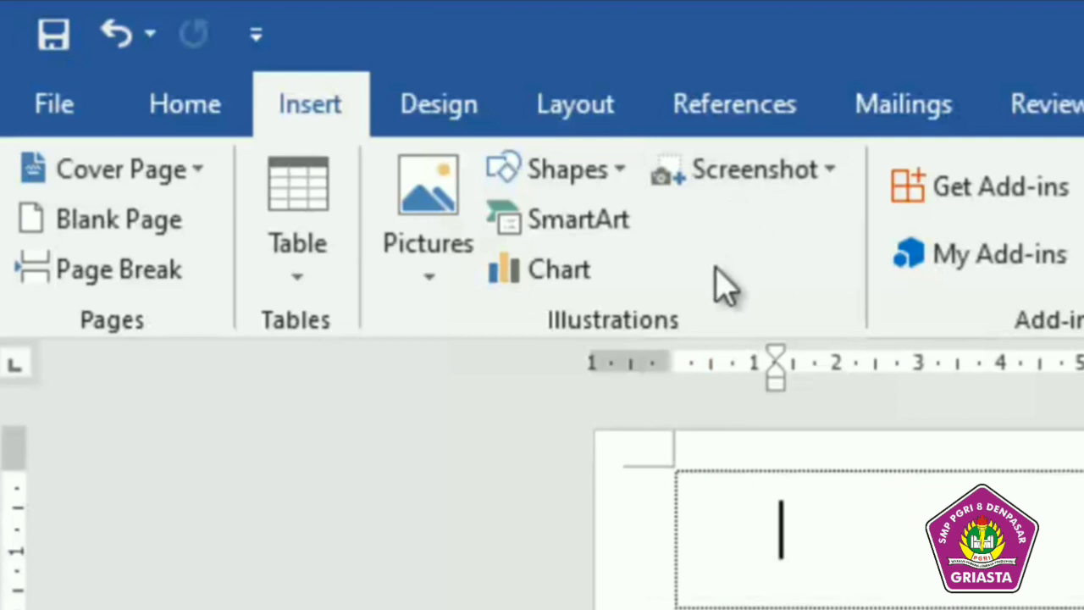
Insert the picture "poster ok" from the H: drive on this device into the document
{"action": "left_click", "coordinate": [430, 279]}
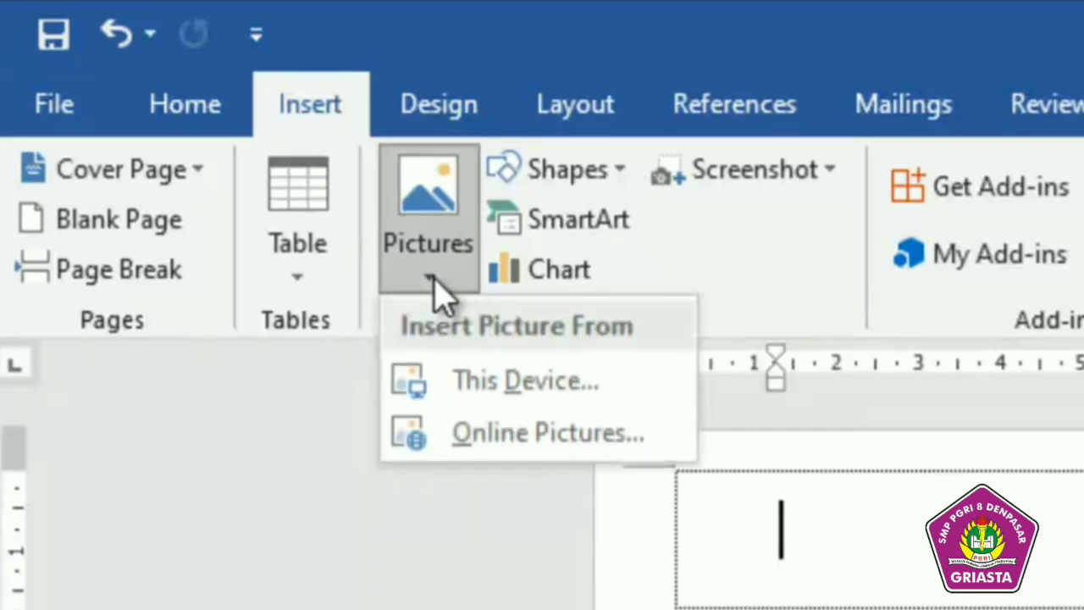
{"action": "left_click", "coordinate": [427, 216]}
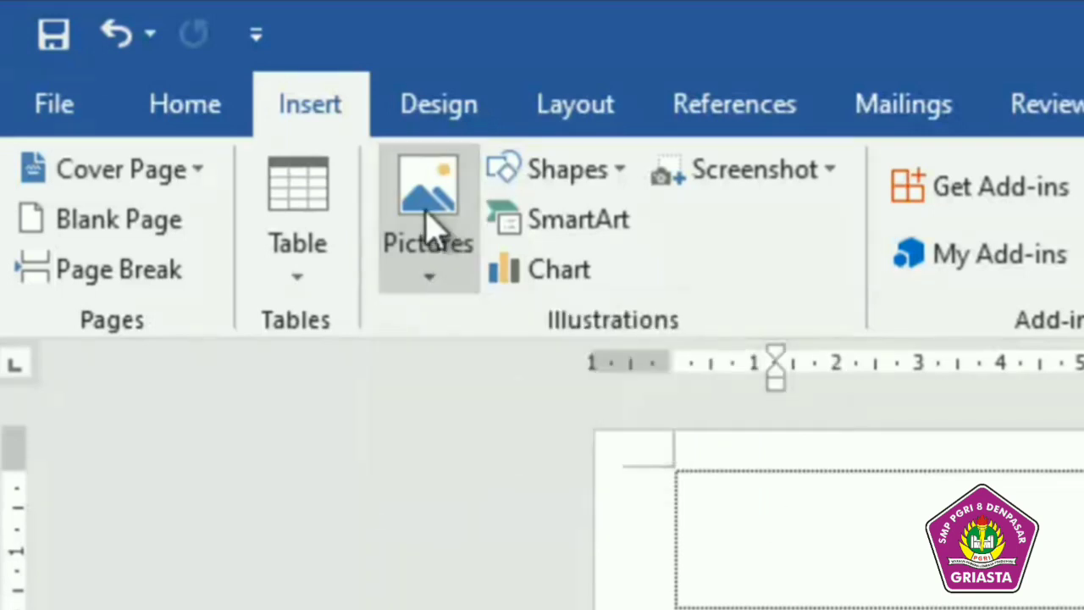
{"action": "left_click", "coordinate": [447, 222]}
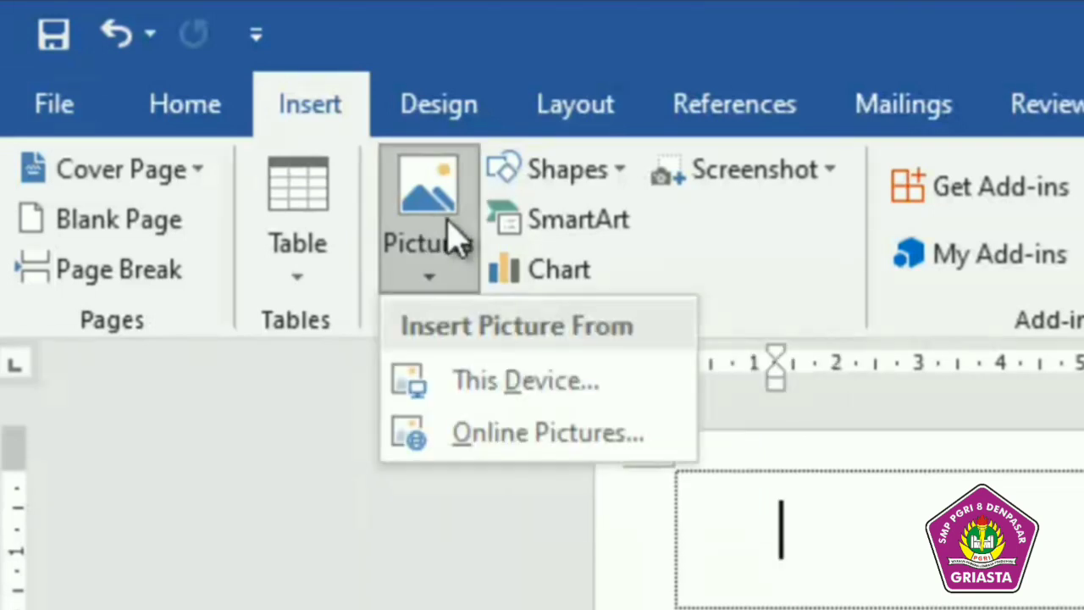
{"action": "left_click", "coordinate": [499, 386]}
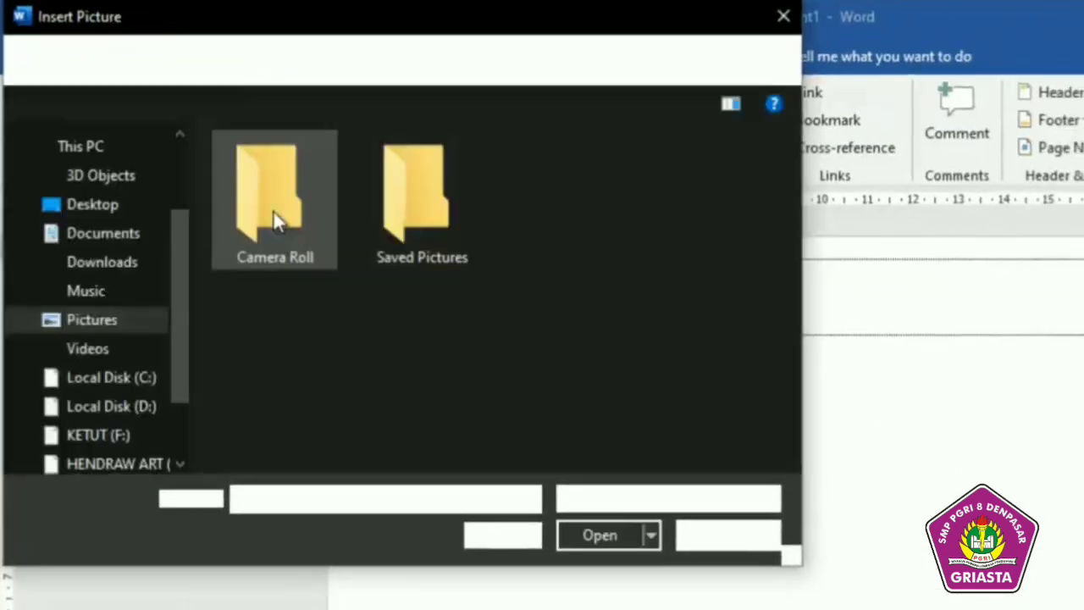
{"action": "left_click", "coordinate": [134, 437]}
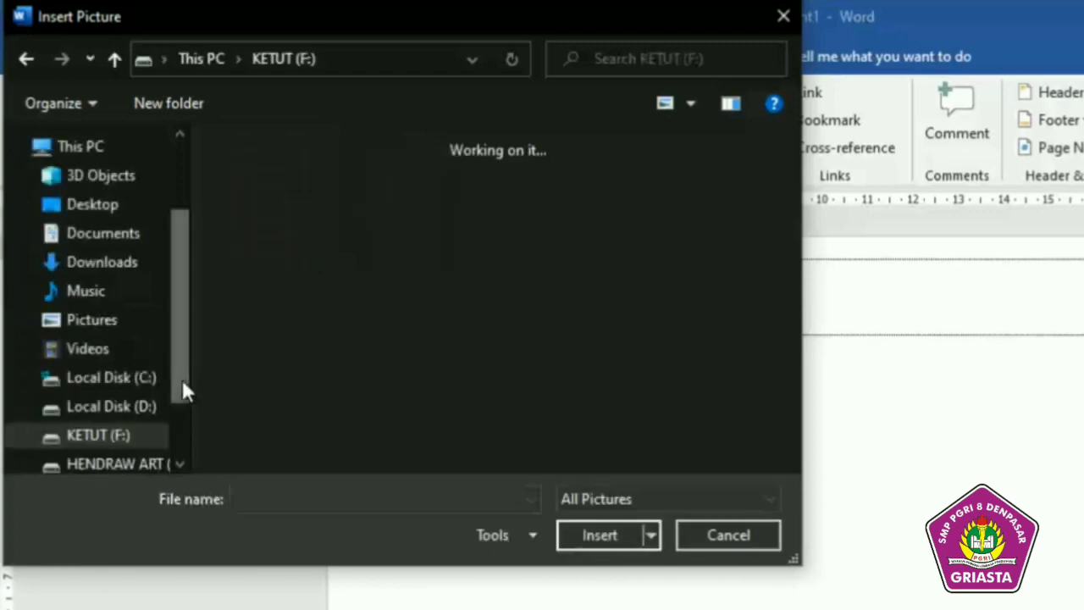
{"action": "left_click_drag", "start_coordinate": [182, 384], "coordinate": [181, 404]}
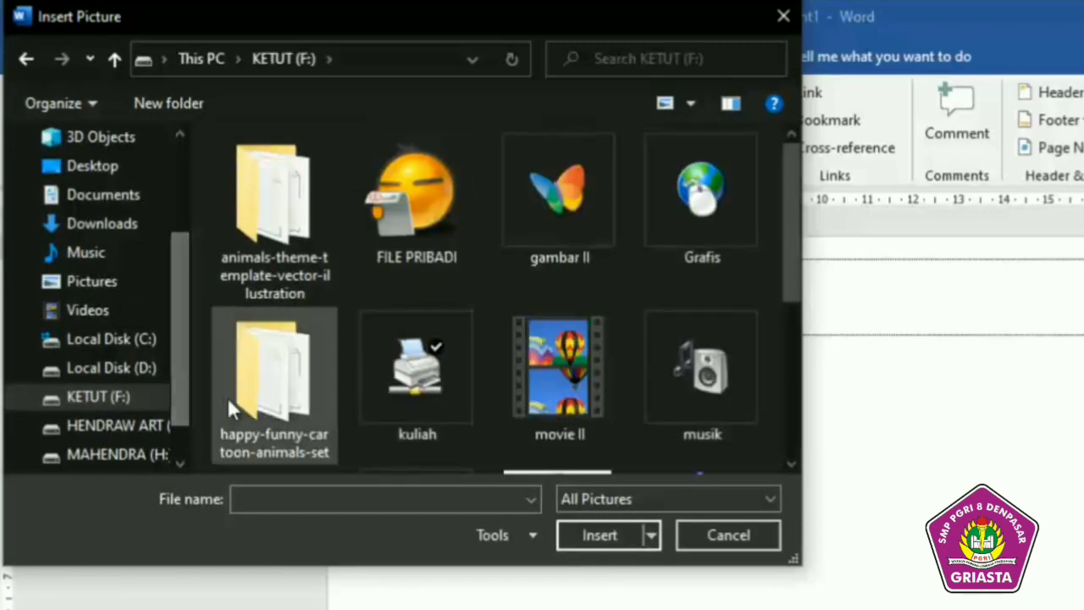
{"action": "scroll", "coordinate": [322, 396], "scroll_direction": "down", "scroll_amount": 2}
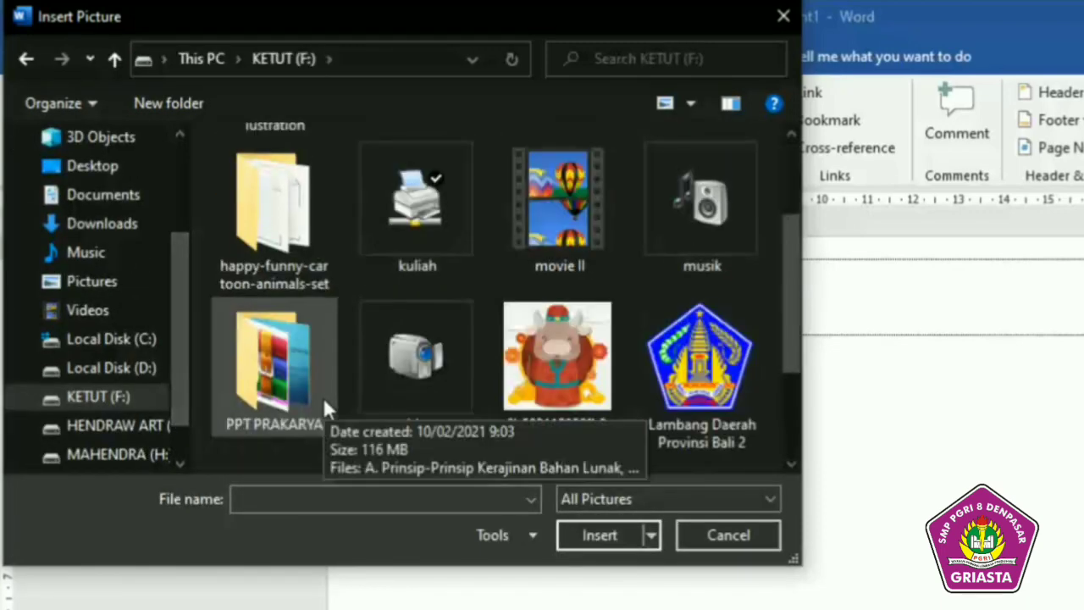
{"action": "left_click", "coordinate": [138, 454]}
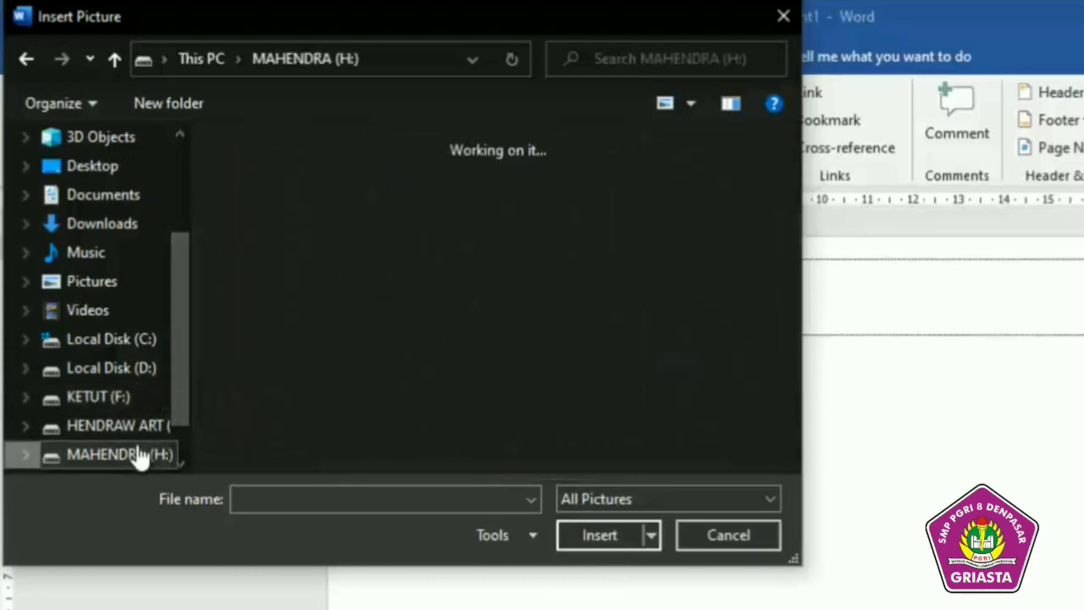
{"action": "scroll", "coordinate": [234, 421], "scroll_direction": "down", "scroll_amount": 3}
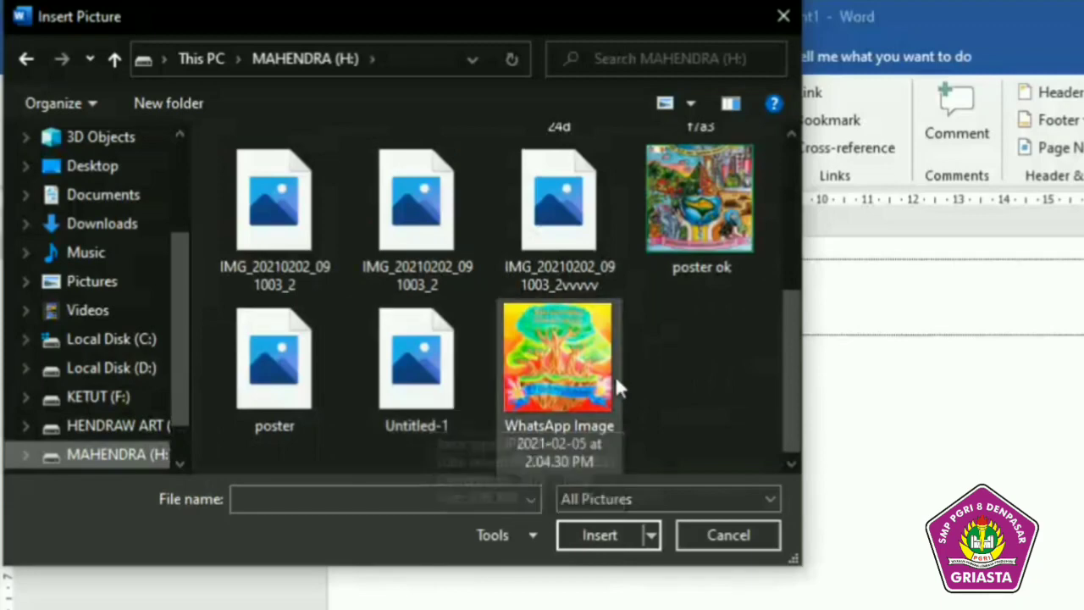
{"action": "left_click", "coordinate": [710, 237]}
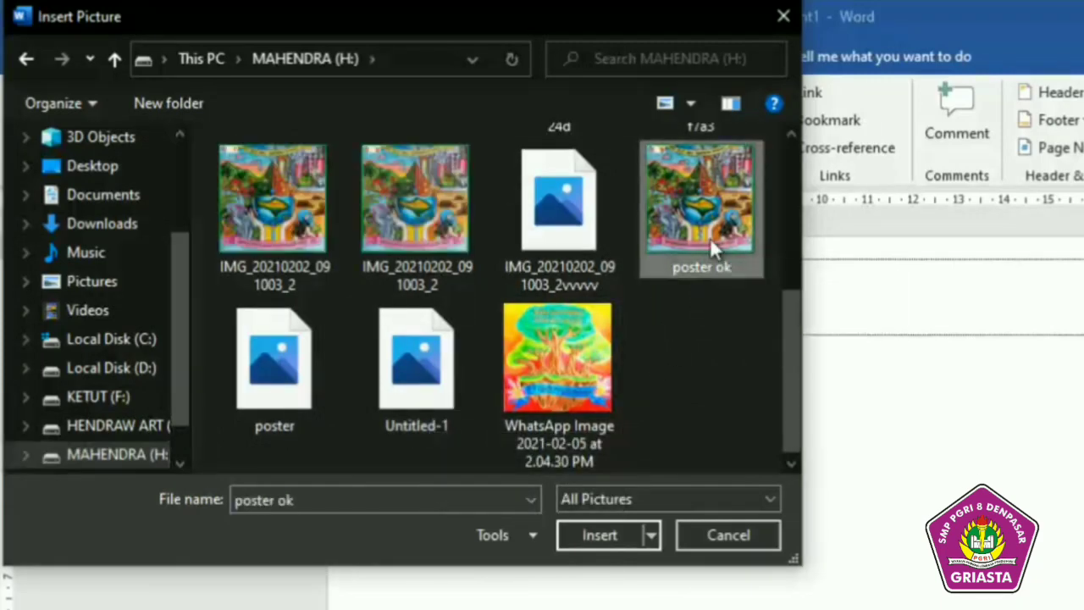
{"action": "left_click", "coordinate": [600, 536]}
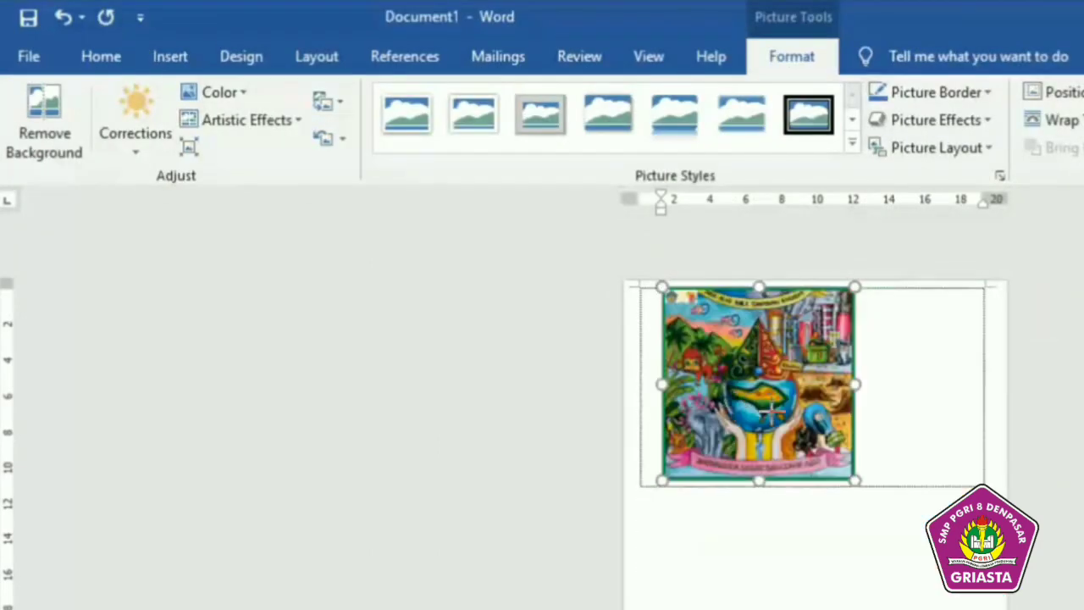
Shrink the inserted poster picture proportionally to about 8.7 cm wide
{"action": "left_click_drag", "start_coordinate": [771, 412], "coordinate": [818, 444]}
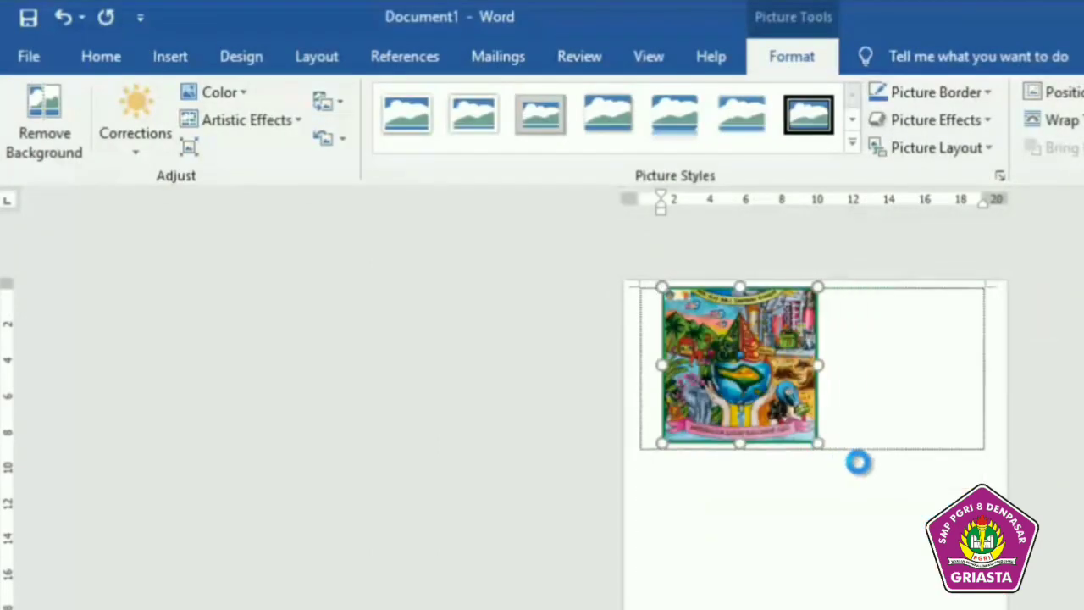
{"action": "key", "text": "ctrl"}
{"action": "key", "text": "ctrl"}
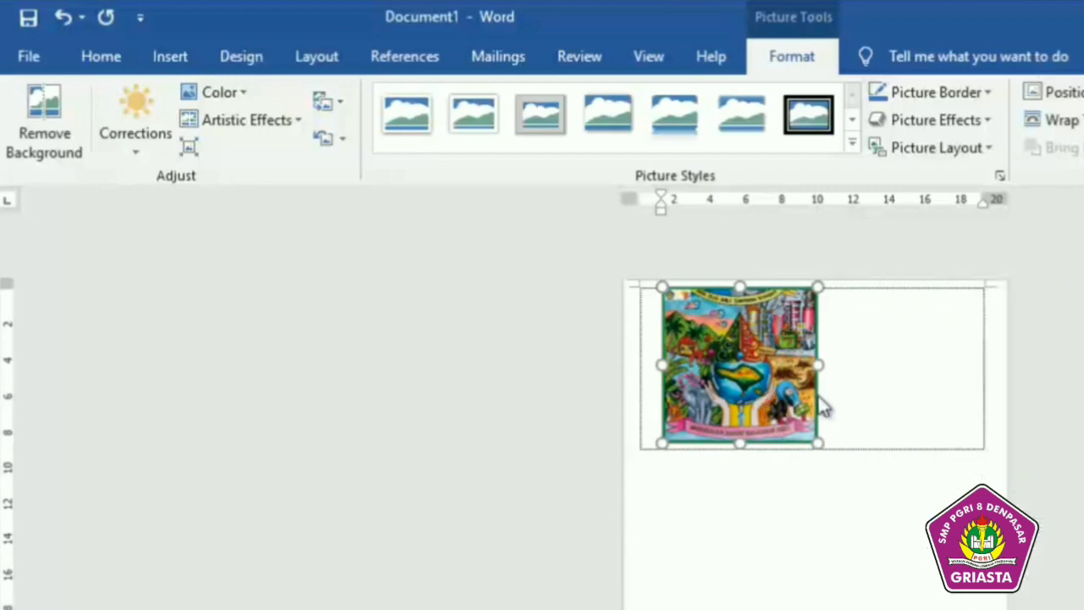
{"action": "scroll", "coordinate": [820, 422], "scroll_direction": "up", "scroll_amount": 3}
{"action": "scroll", "coordinate": [787, 496], "scroll_direction": "up", "scroll_amount": 4}
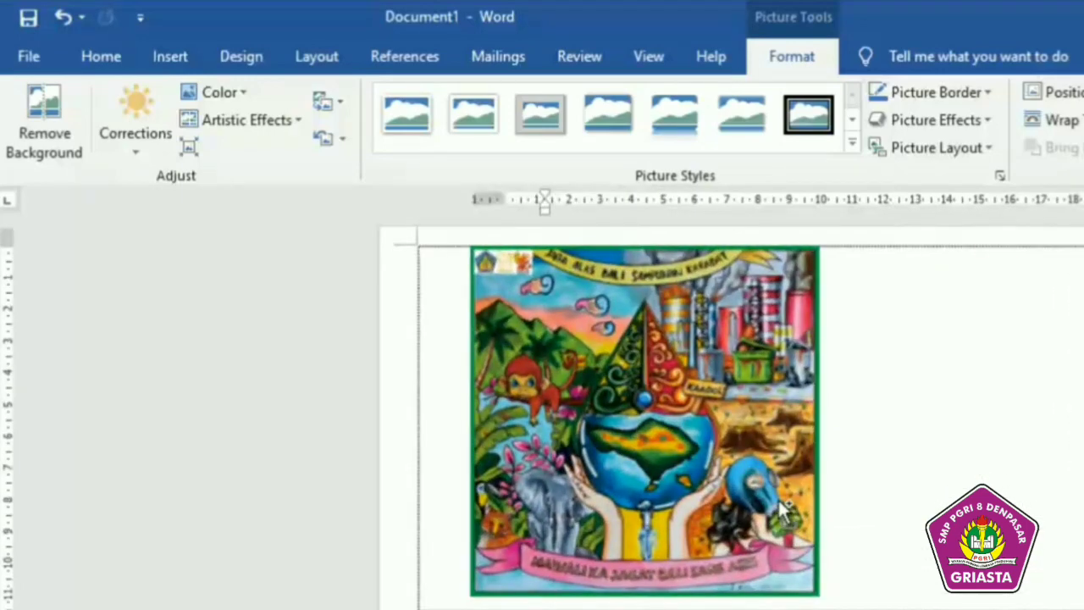
Delete the poster picture from the document
{"action": "left_click", "coordinate": [170, 57]}
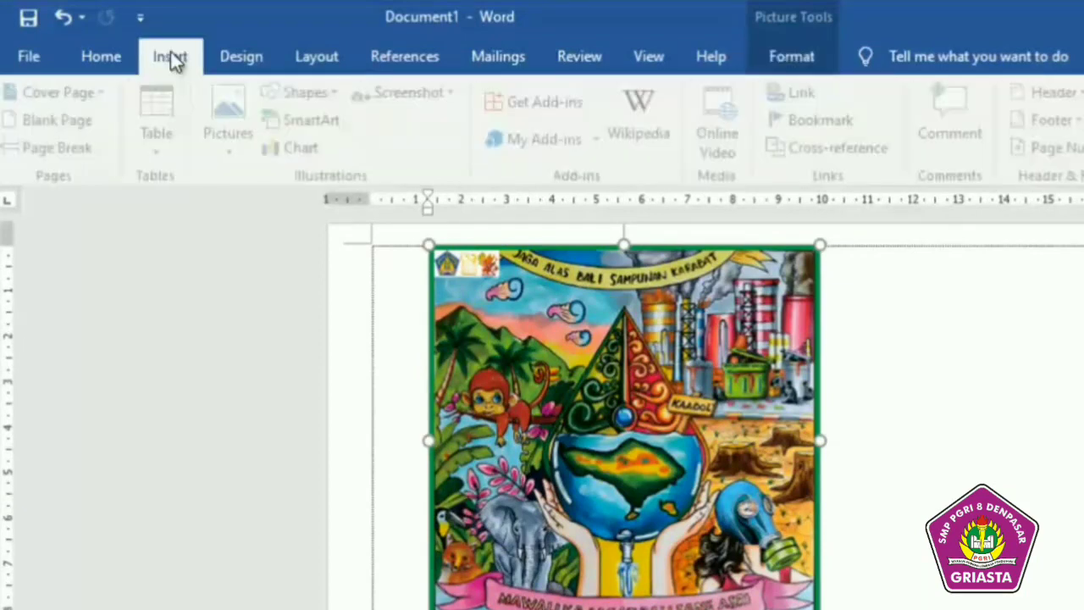
{"action": "key", "text": "Escape"}
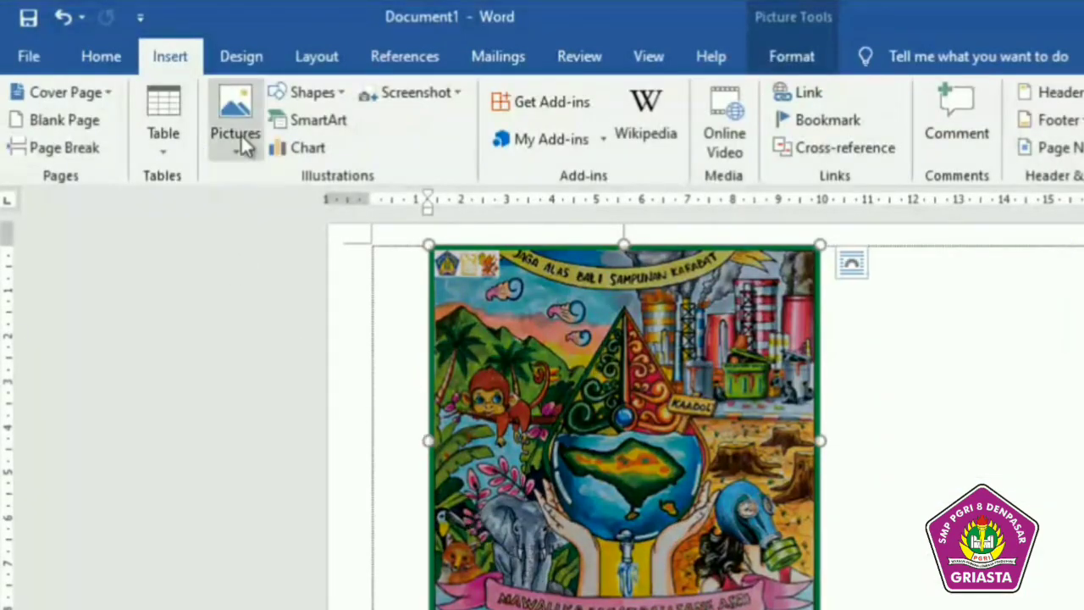
{"action": "left_click", "coordinate": [957, 509]}
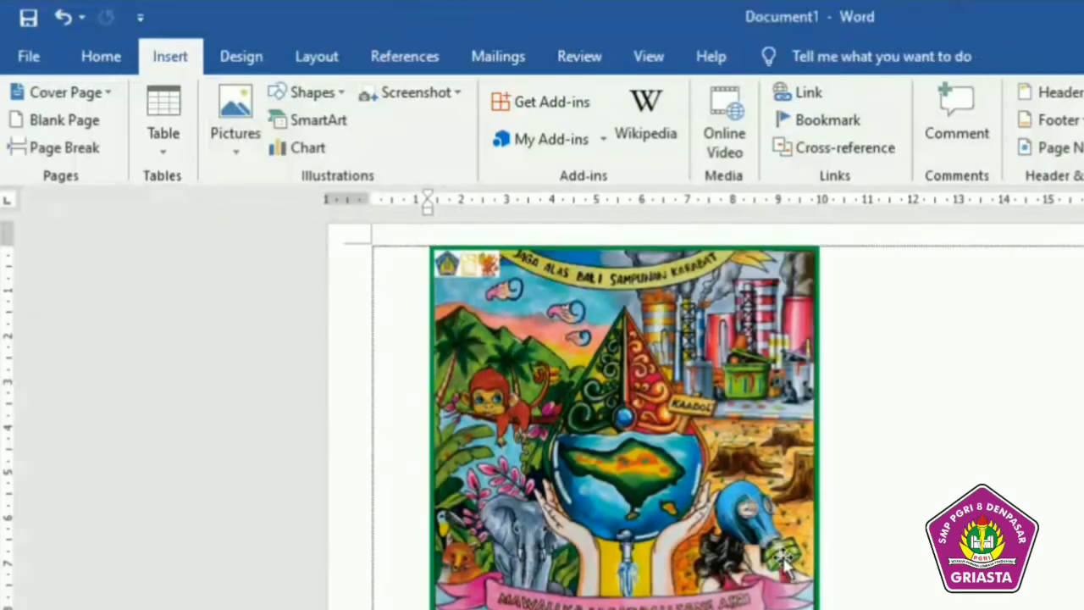
{"action": "left_click", "coordinate": [683, 407]}
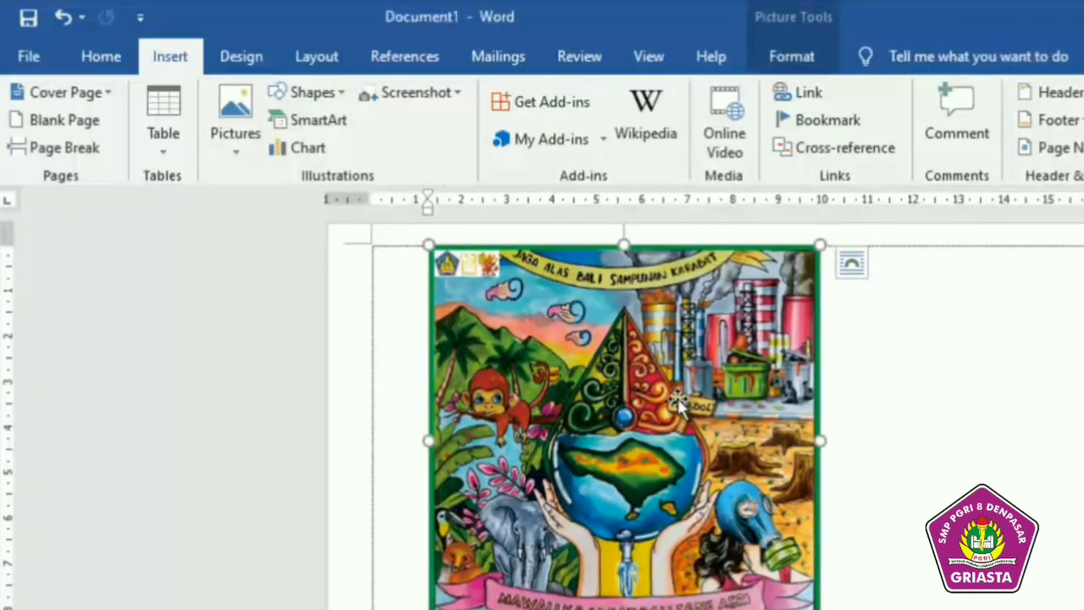
{"action": "key", "text": "Delete"}
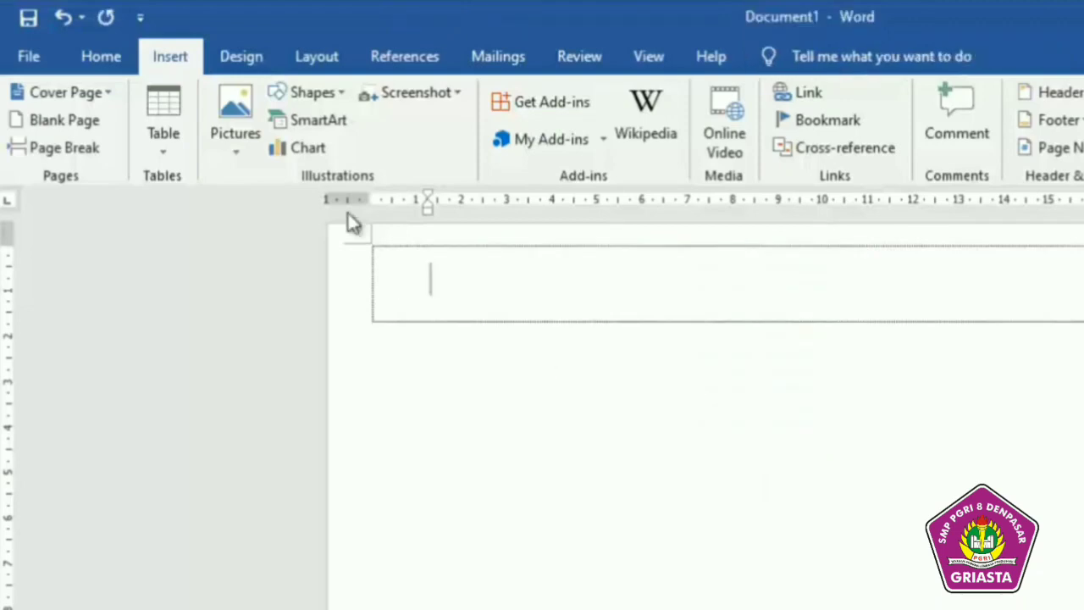
Draw a right-pointing block arrow about 6.5 cm wide and 5.5 cm tall near the page's upper-left corner
{"action": "left_click", "coordinate": [299, 89]}
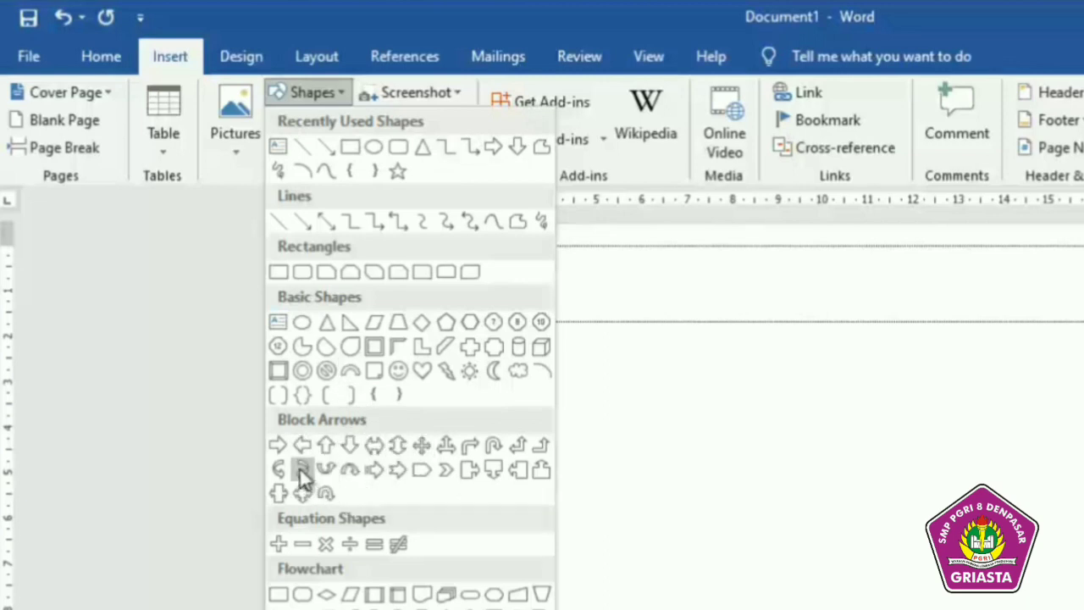
{"action": "left_click", "coordinate": [280, 446]}
{"action": "mouse_move", "coordinate": [420, 282]}
{"action": "left_mouse_down"}
{"action": "mouse_move", "coordinate": [603, 341]}
{"action": "mouse_move", "coordinate": [709, 460]}
{"action": "mouse_move", "coordinate": [713, 532]}
{"action": "left_mouse_up"}
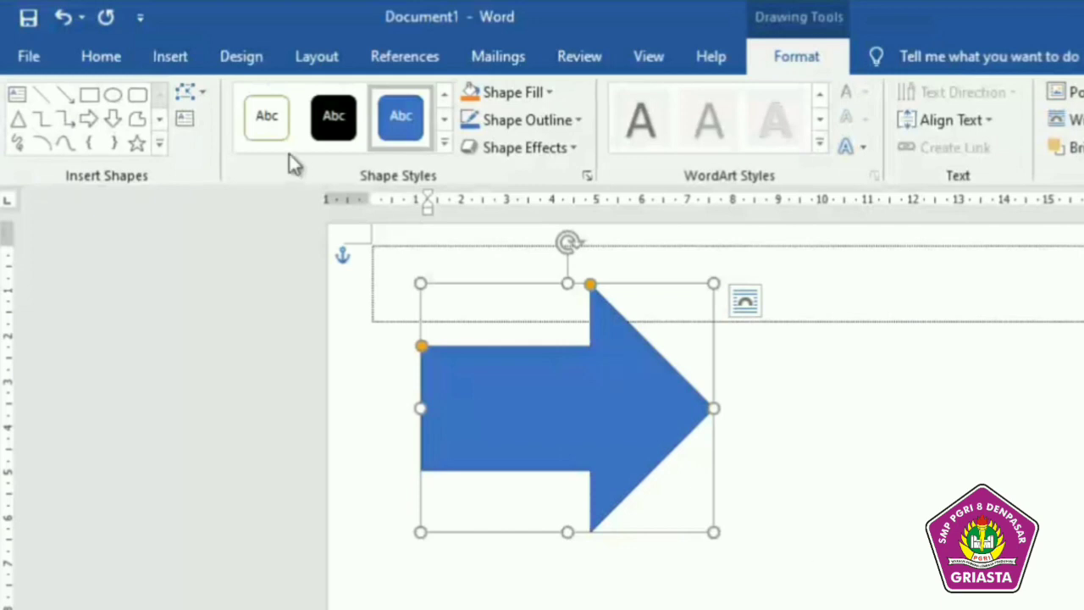
{"action": "left_click", "coordinate": [167, 59]}
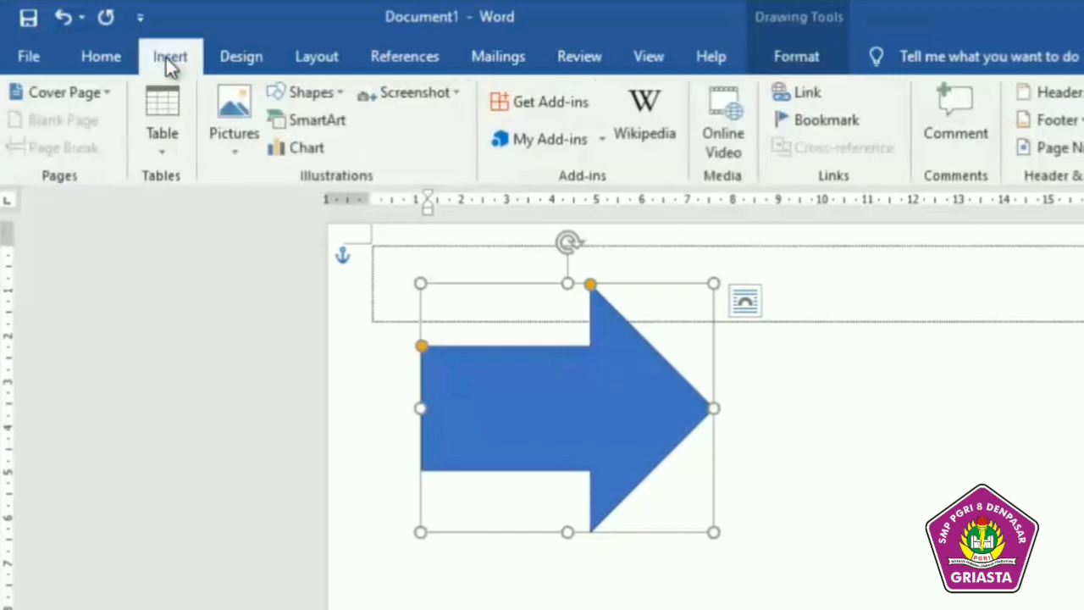
{"action": "left_click", "coordinate": [119, 61]}
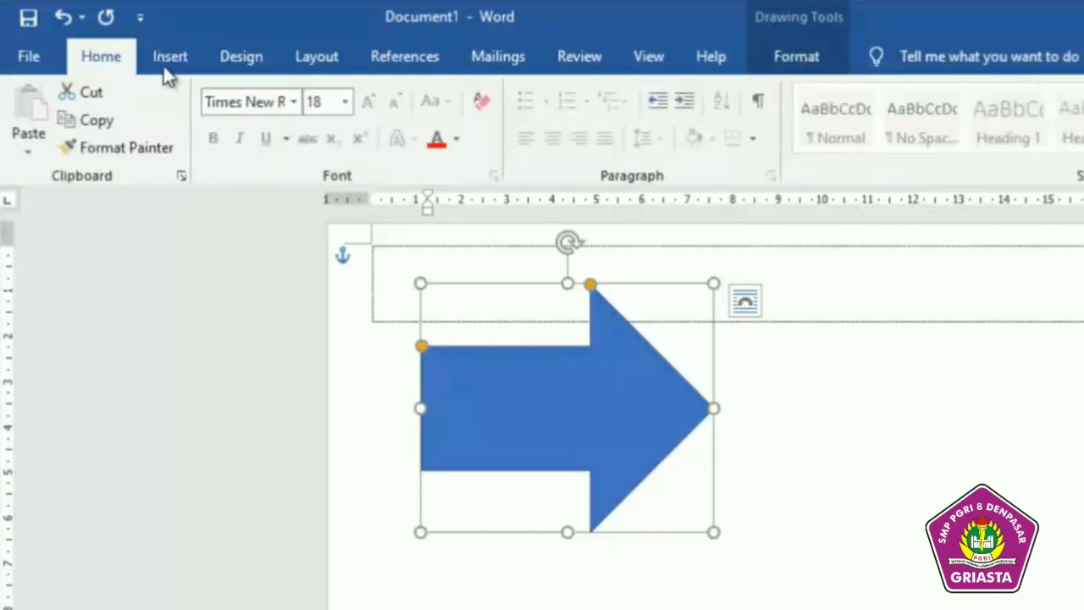
{"action": "left_click", "coordinate": [773, 68]}
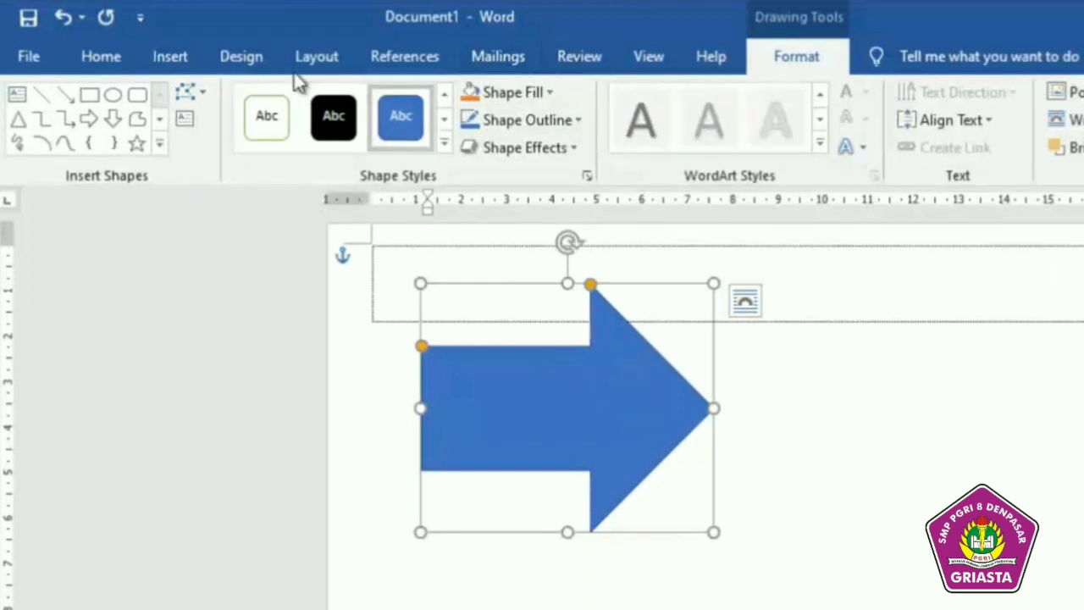
Draw a rectangle about 8.4 cm wide and 3.5 cm tall to the right of the block arrow
{"action": "left_click", "coordinate": [173, 59]}
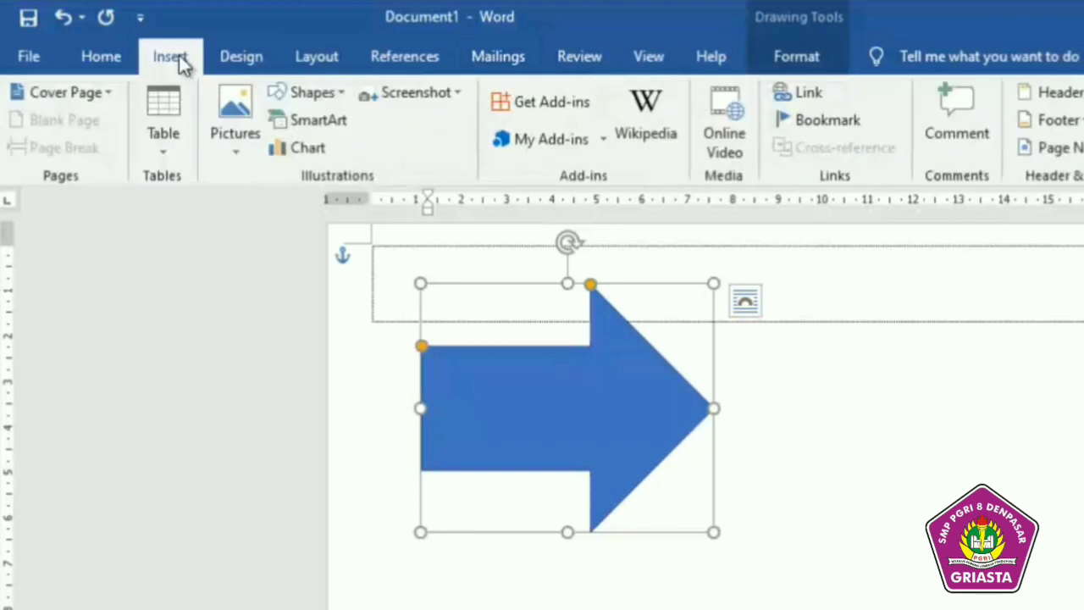
{"action": "left_click", "coordinate": [300, 93]}
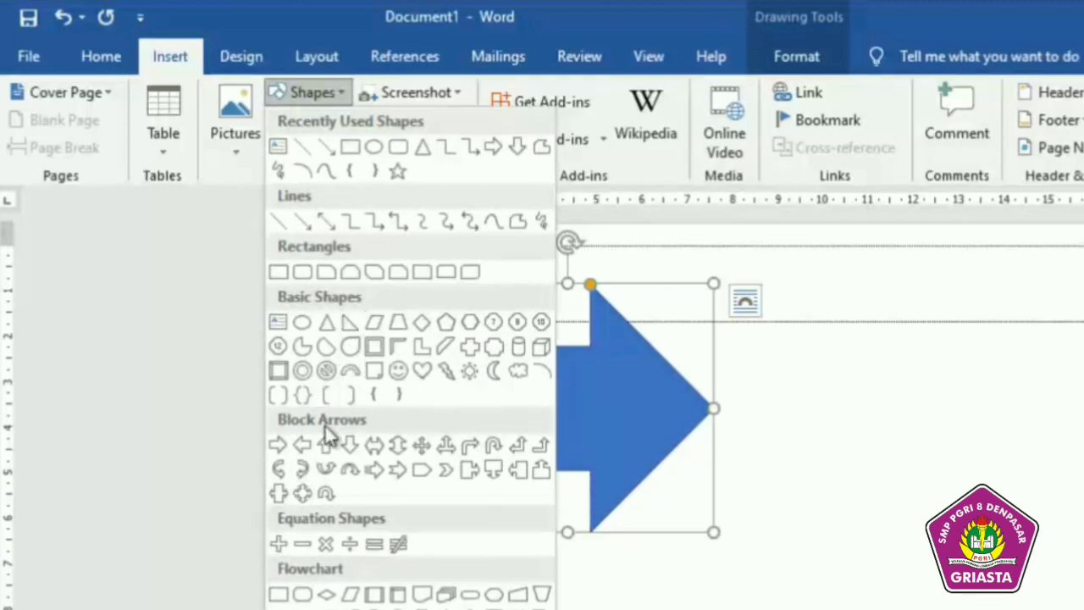
{"action": "left_click", "coordinate": [279, 272]}
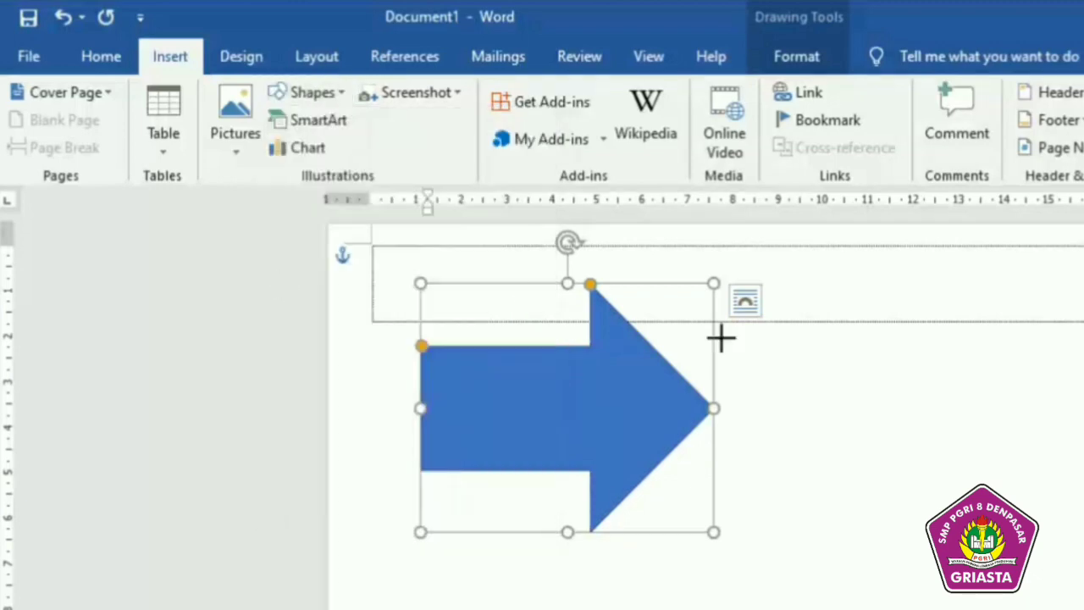
{"action": "mouse_move", "coordinate": [778, 341]}
{"action": "left_mouse_down"}
{"action": "mouse_move", "coordinate": [886, 515]}
{"action": "mouse_move", "coordinate": [1083, 498]}
{"action": "left_mouse_up"}
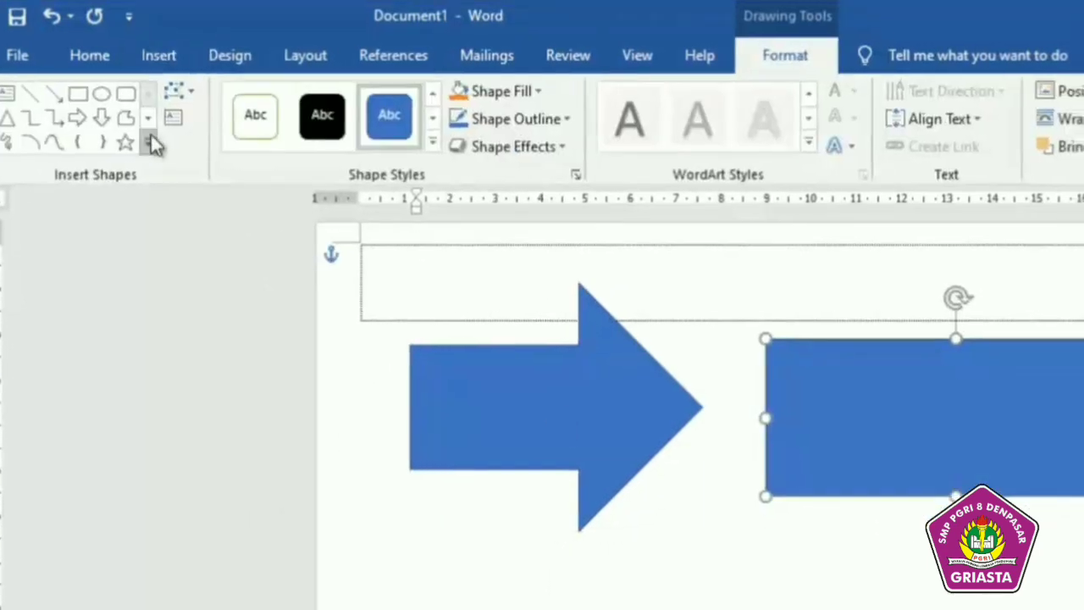
{"action": "left_click", "coordinate": [173, 63]}
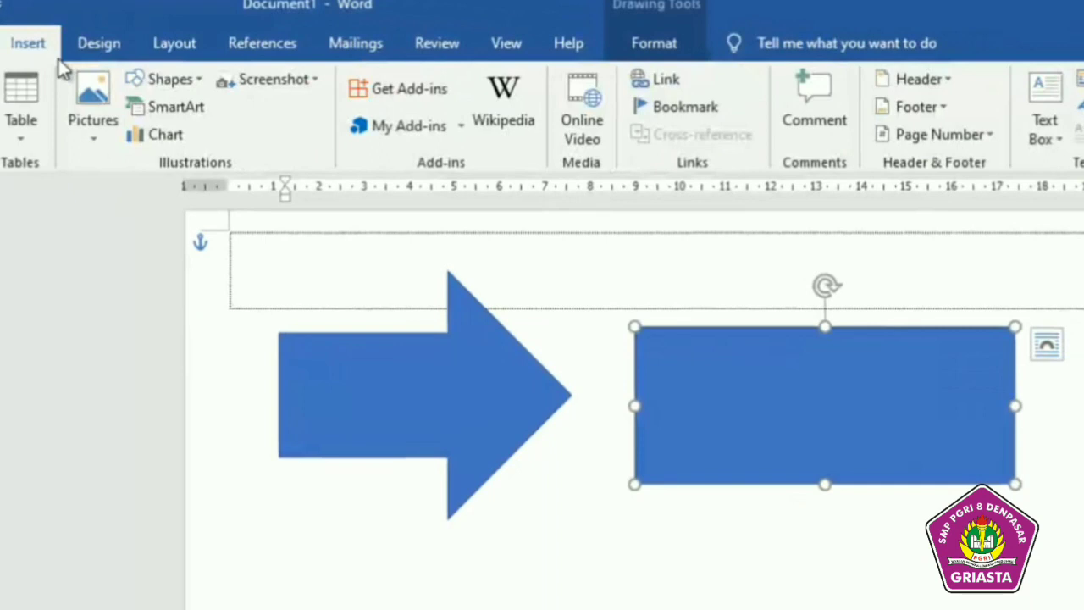
{"action": "left_click", "coordinate": [136, 75]}
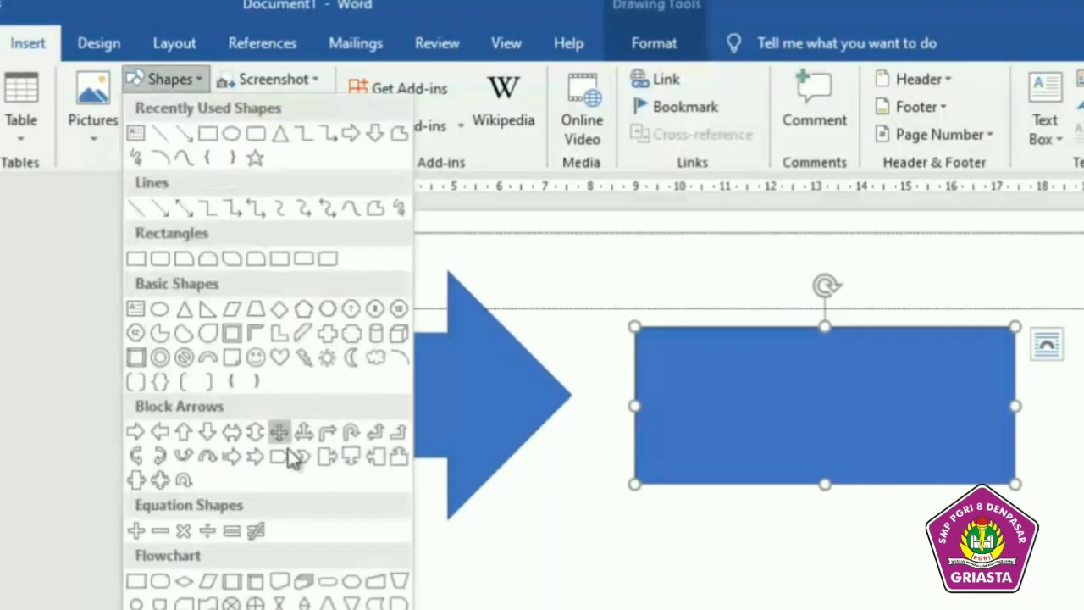
{"action": "left_click", "coordinate": [532, 517]}
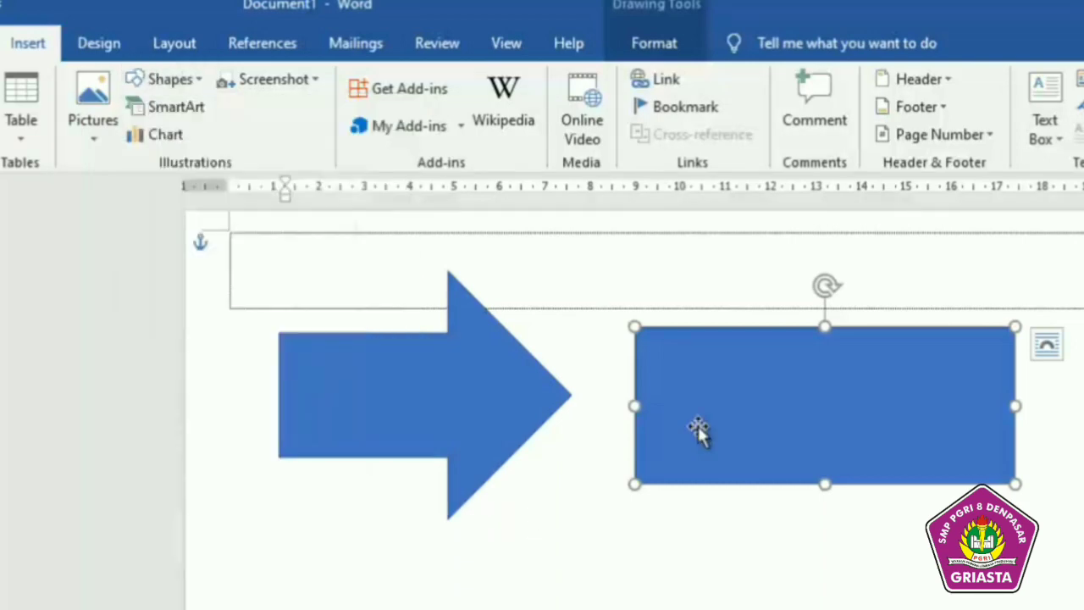
Delete the rectangle and the block arrow from the page
{"action": "key", "text": "Delete"}
{"action": "left_click", "coordinate": [520, 423]}
{"action": "key", "text": "Delete"}
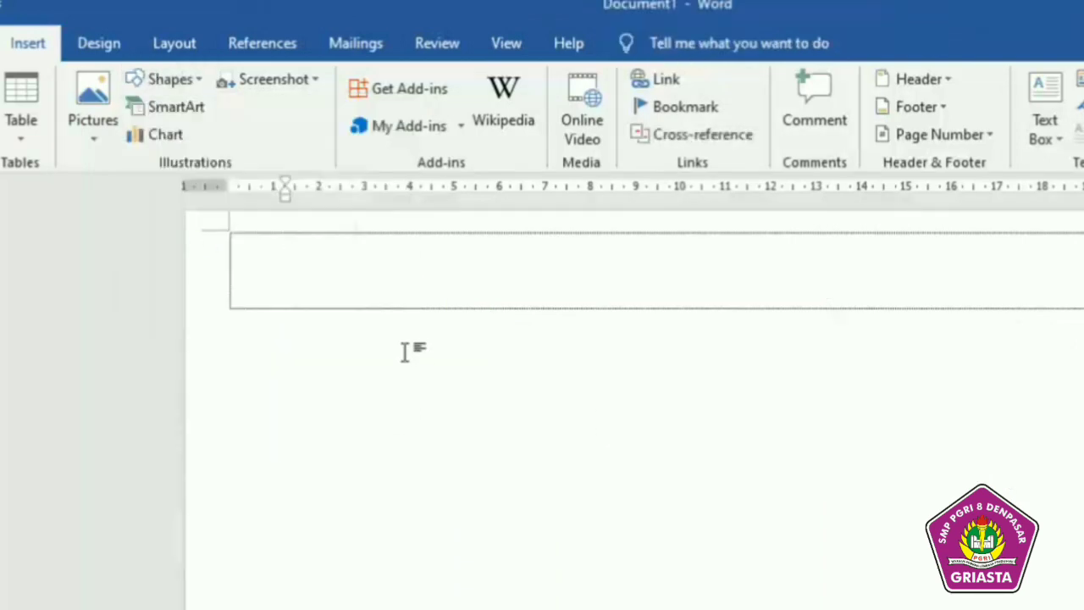
Browse the SmartArt layouts and insert a Vertical Chevron List graphic into the empty document
{"action": "left_click", "coordinate": [163, 111]}
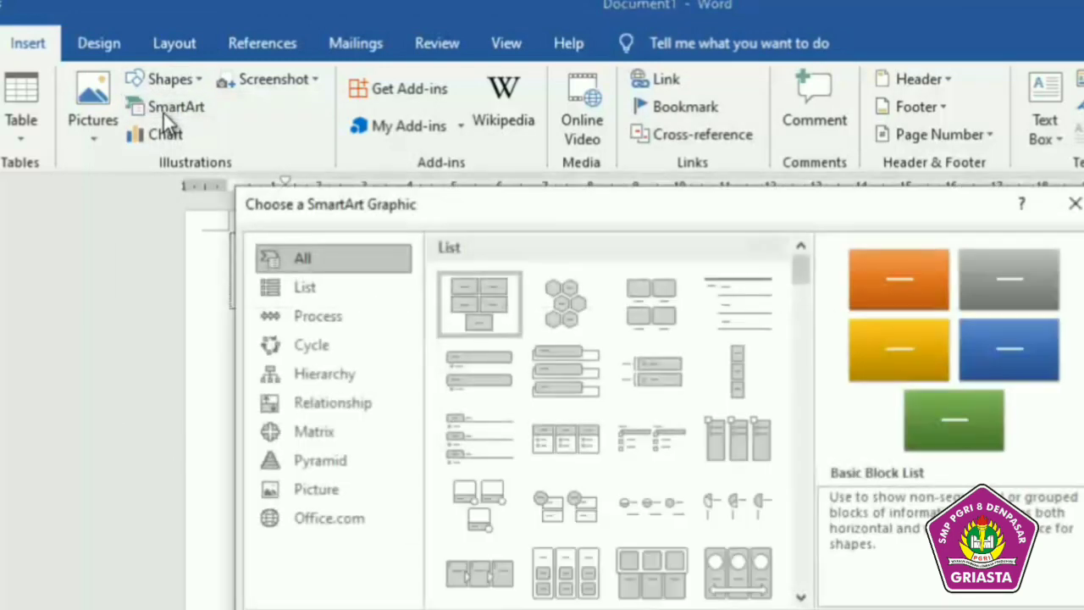
{"action": "scroll", "coordinate": [532, 402], "scroll_direction": "down", "scroll_amount": 3}
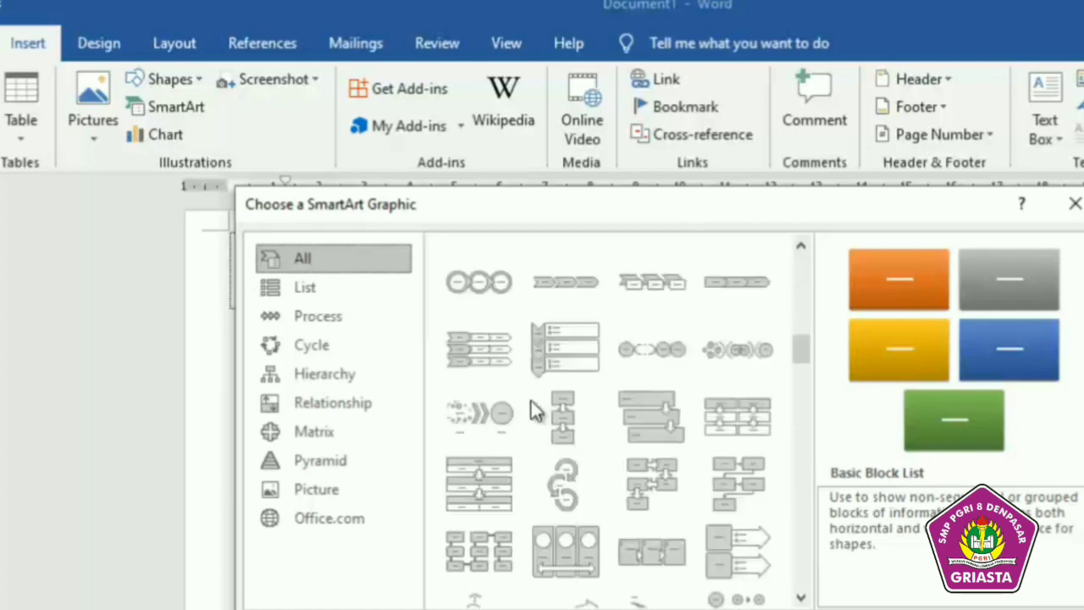
{"action": "scroll", "coordinate": [532, 402], "scroll_direction": "up", "scroll_amount": 3}
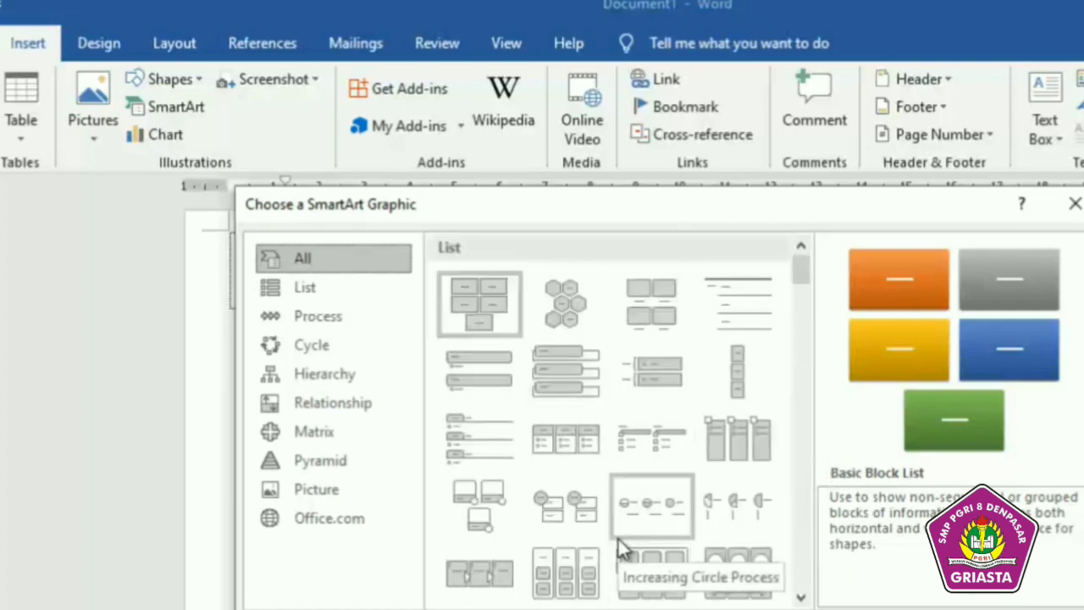
{"action": "scroll", "coordinate": [624, 526], "scroll_direction": "down", "scroll_amount": 3}
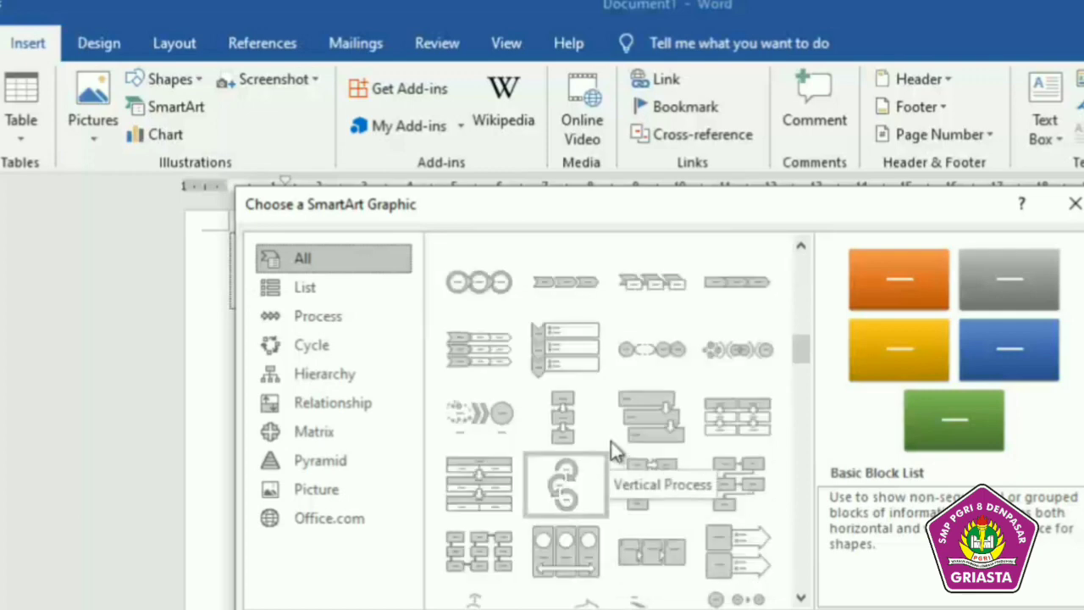
{"action": "scroll", "coordinate": [576, 483], "scroll_direction": "up", "scroll_amount": 5}
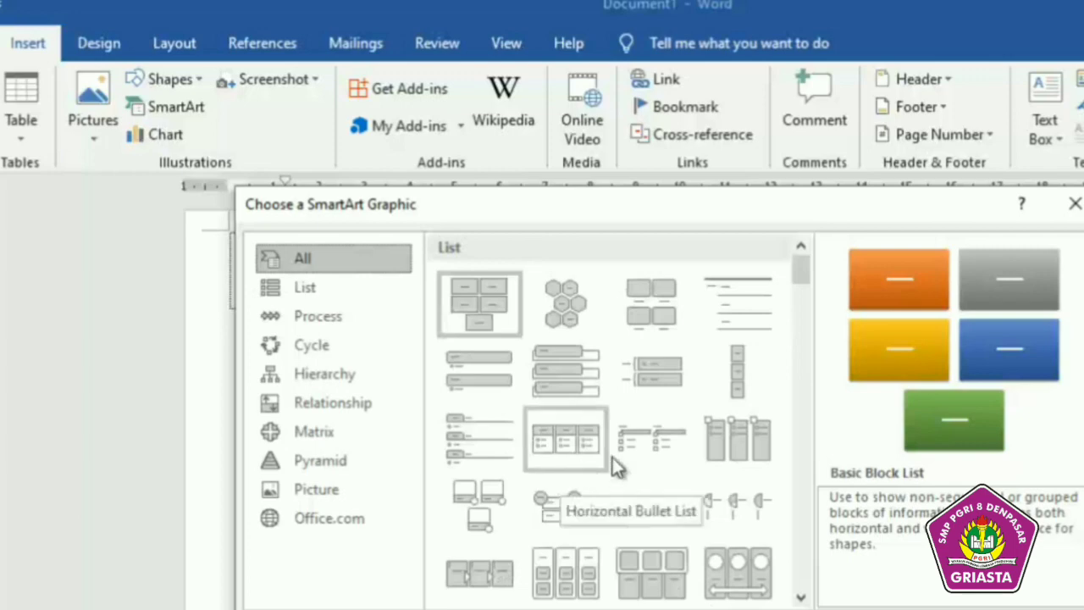
{"action": "scroll", "coordinate": [593, 509], "scroll_direction": "down", "scroll_amount": 4}
{"action": "scroll", "coordinate": [635, 504], "scroll_direction": "down", "scroll_amount": 5}
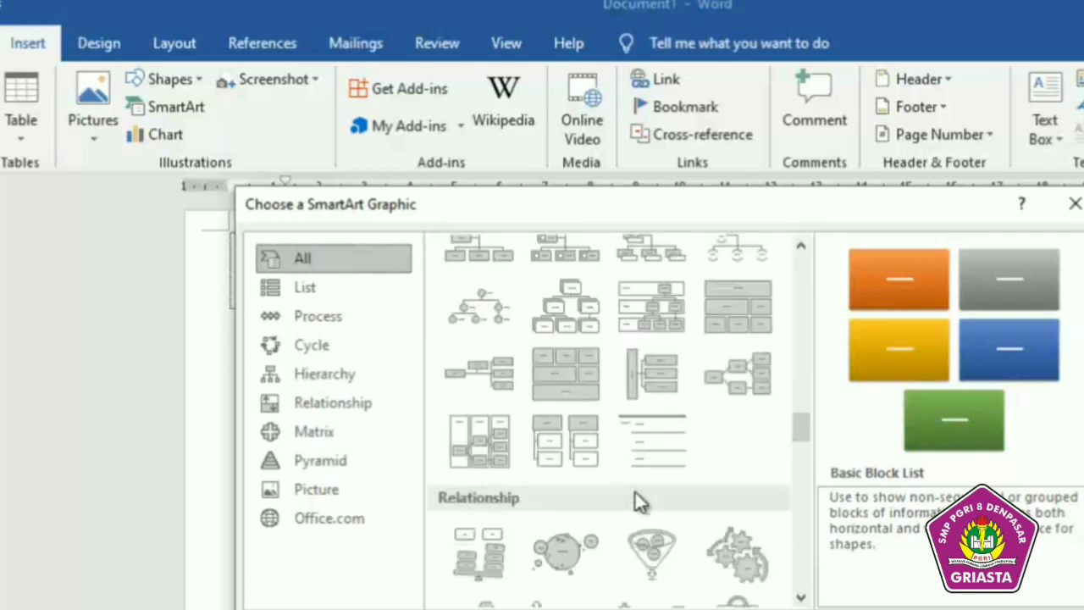
{"action": "scroll", "coordinate": [649, 487], "scroll_direction": "up", "scroll_amount": 4}
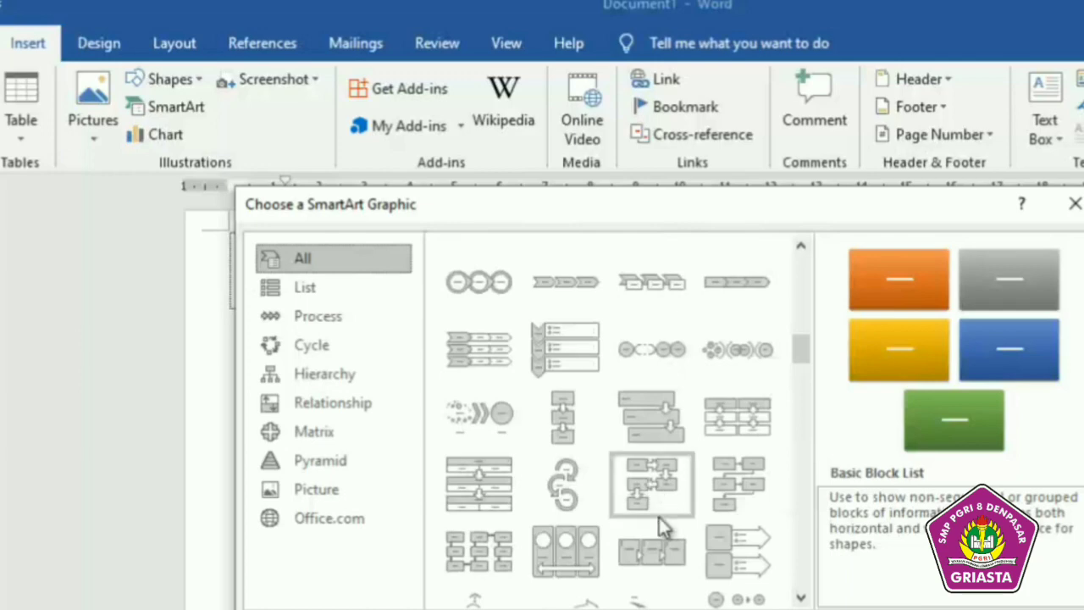
{"action": "left_click", "coordinate": [572, 379]}
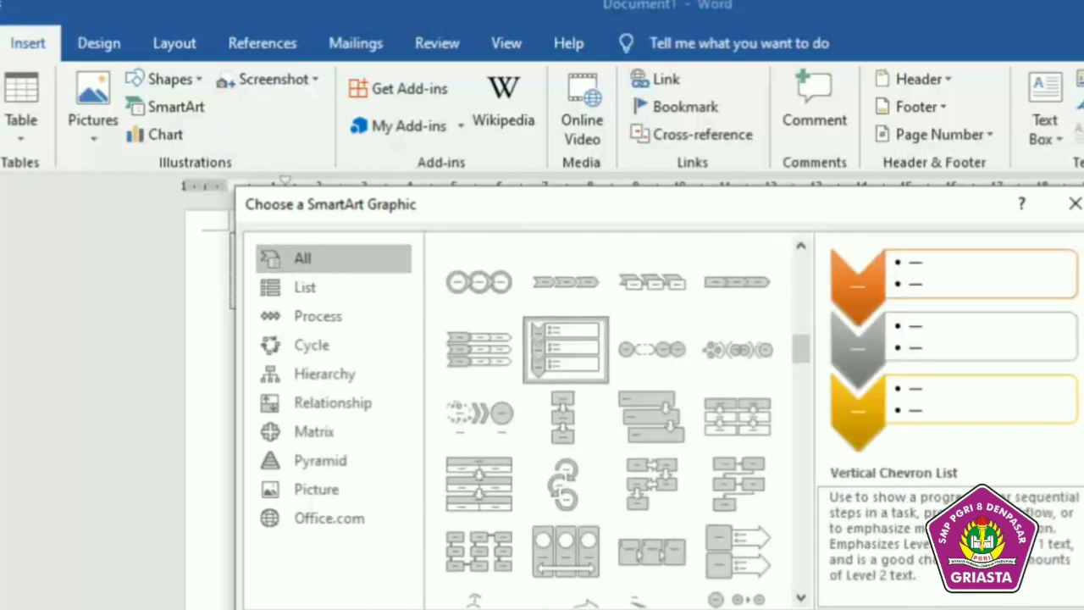
{"action": "key", "text": "Return"}
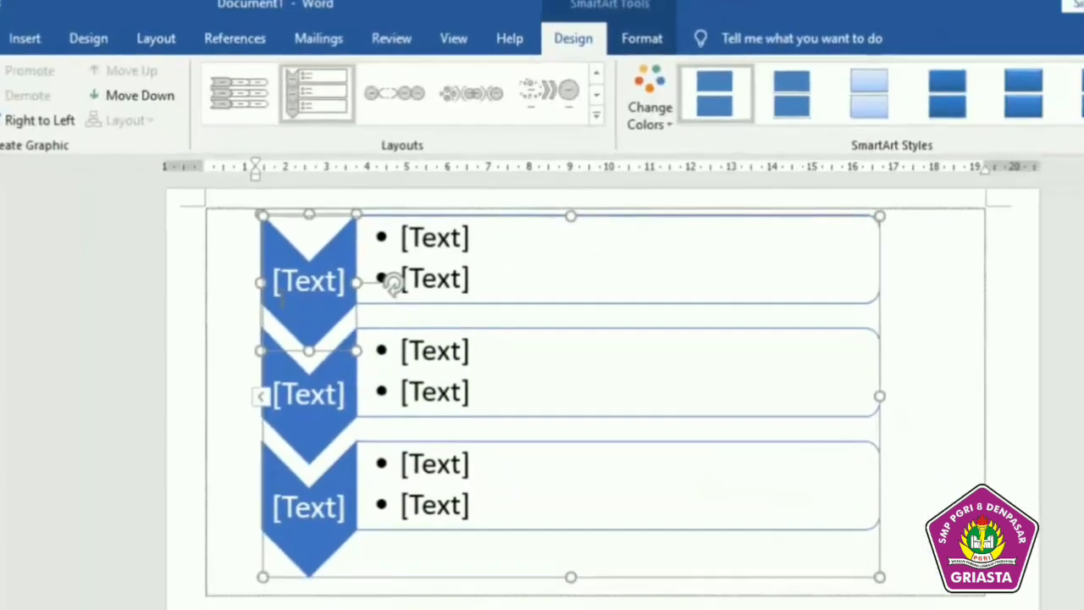
{"action": "left_click", "coordinate": [291, 282]}
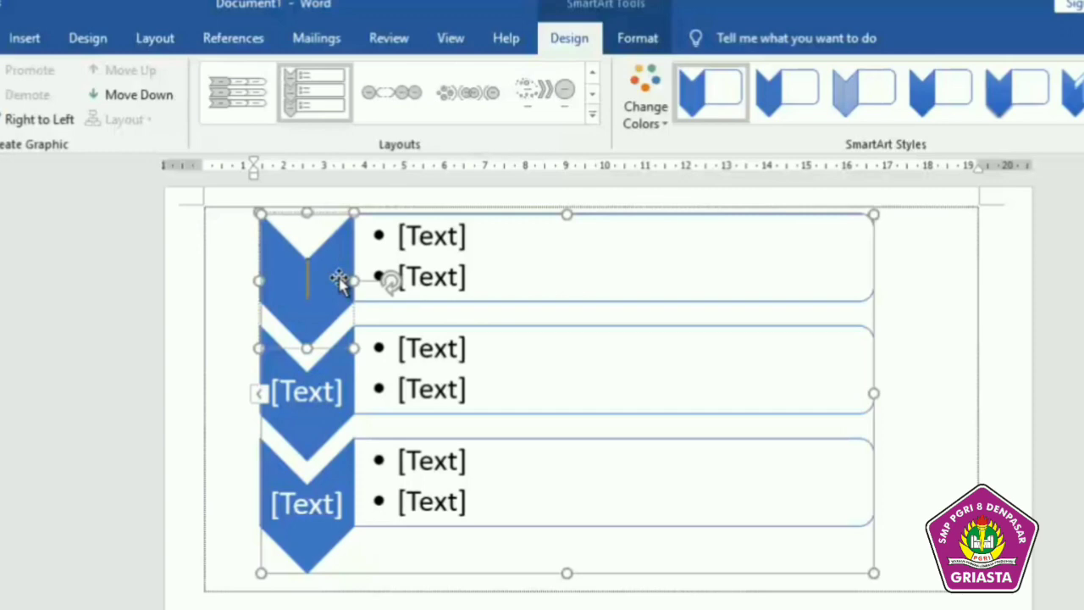
{"action": "left_click", "coordinate": [457, 276]}
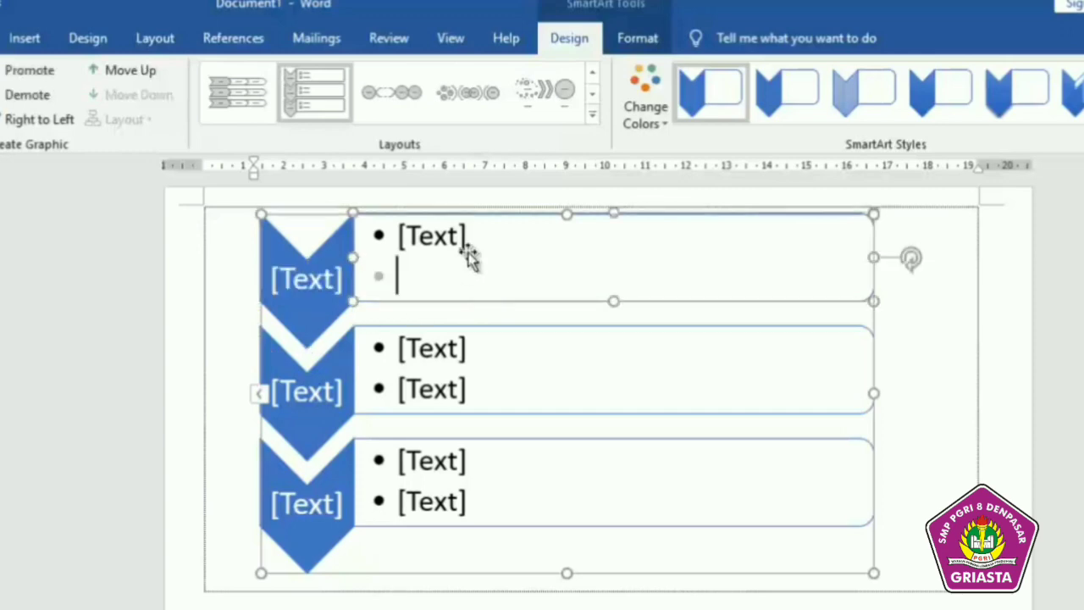
{"action": "left_click_drag", "start_coordinate": [467, 252], "coordinate": [477, 271]}
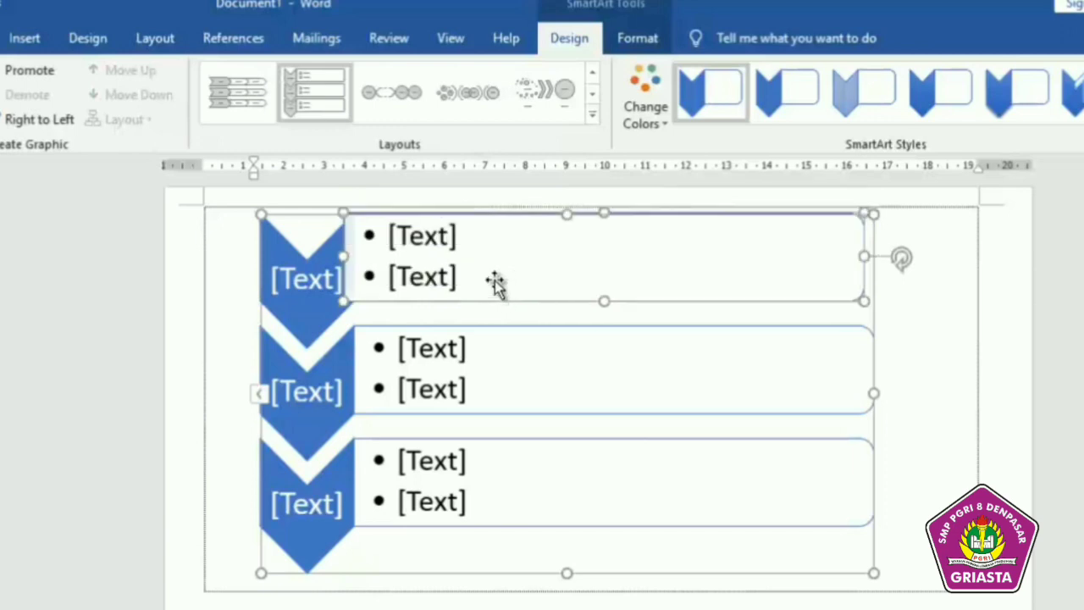
{"action": "key", "text": "ctrl+z"}
Replace both placeholder bullets beside the first chevron with the single bullet BALI
{"action": "left_click_drag", "start_coordinate": [452, 238], "coordinate": [475, 253]}
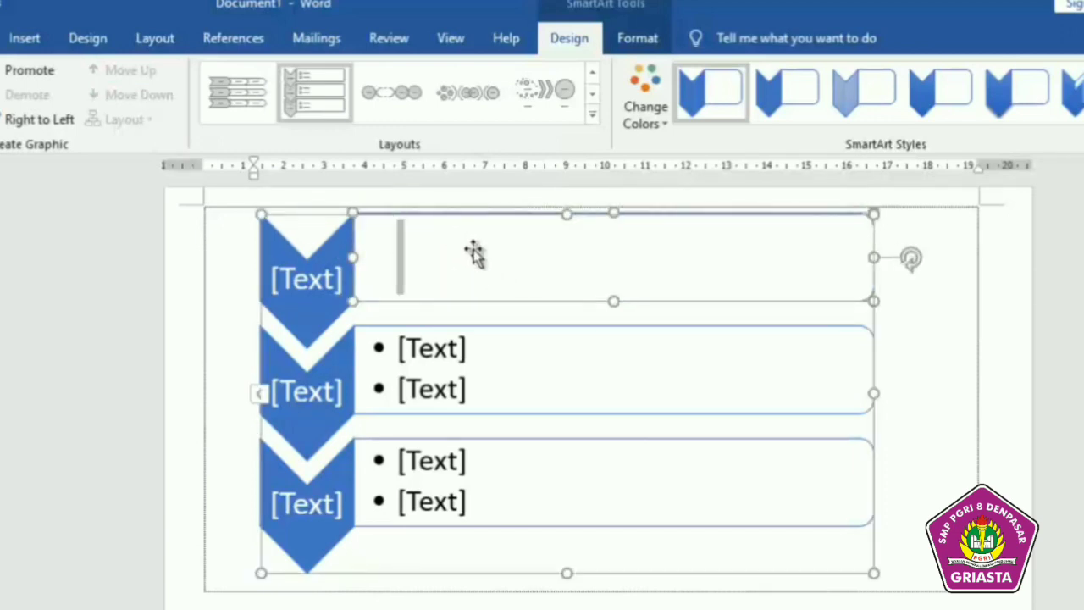
{"action": "type", "text": "ba"}
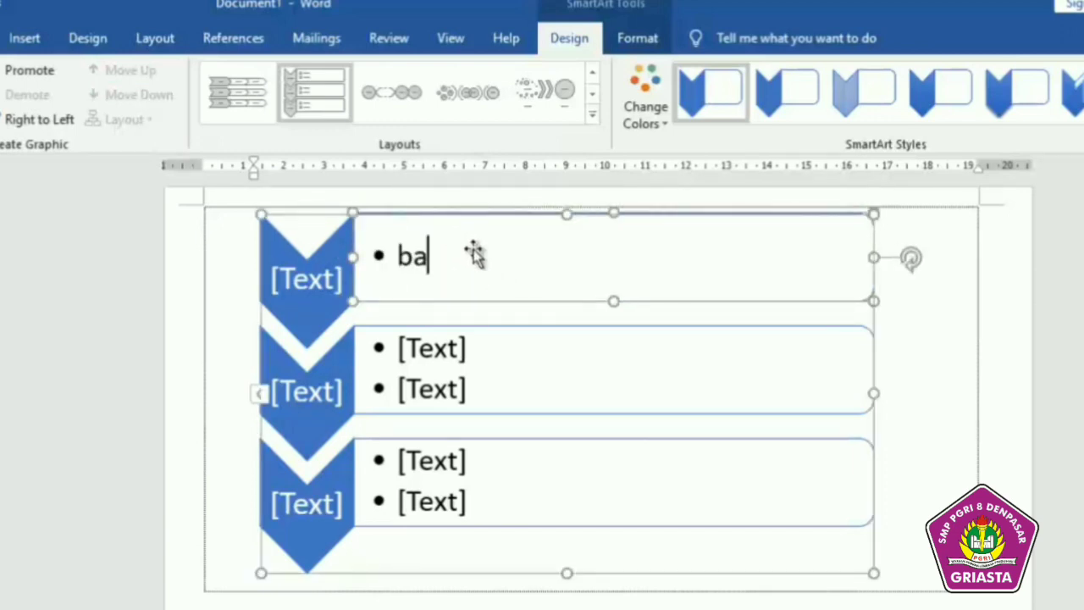
{"action": "key", "text": "BackSpace"}
{"action": "key", "text": "BackSpace"}
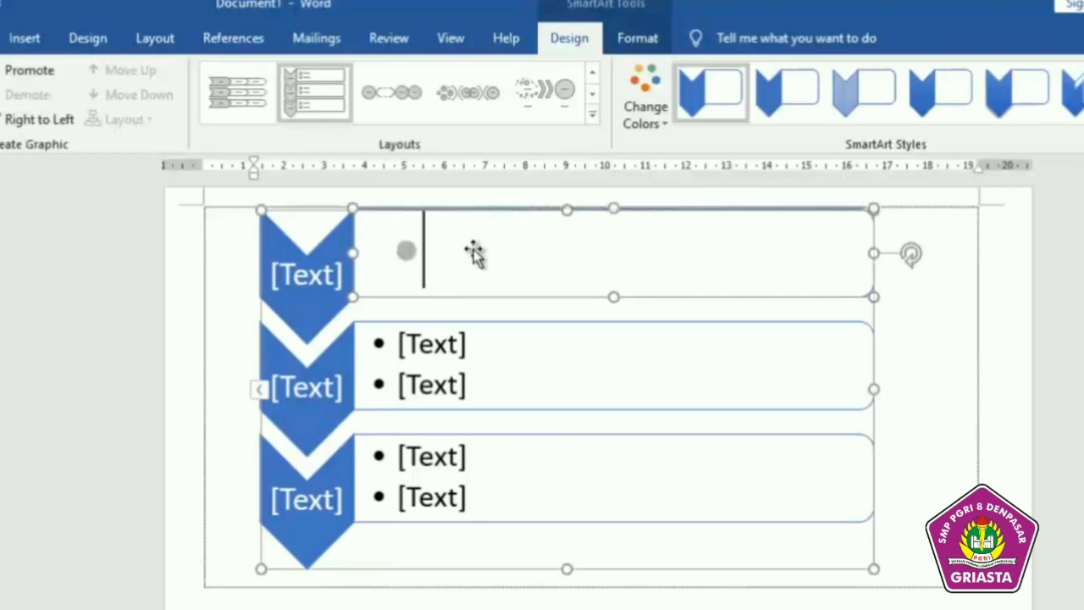
{"action": "type", "text": "BALI"}
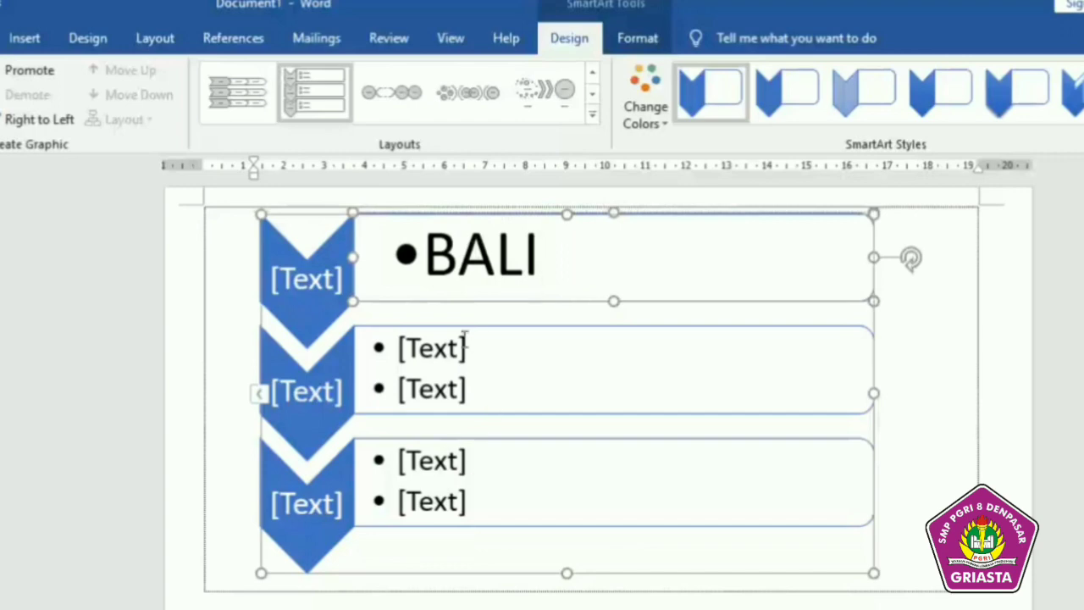
Replace both placeholder bullets beside the second chevron with the single bullet DENPASAR
{"action": "left_click", "coordinate": [479, 389]}
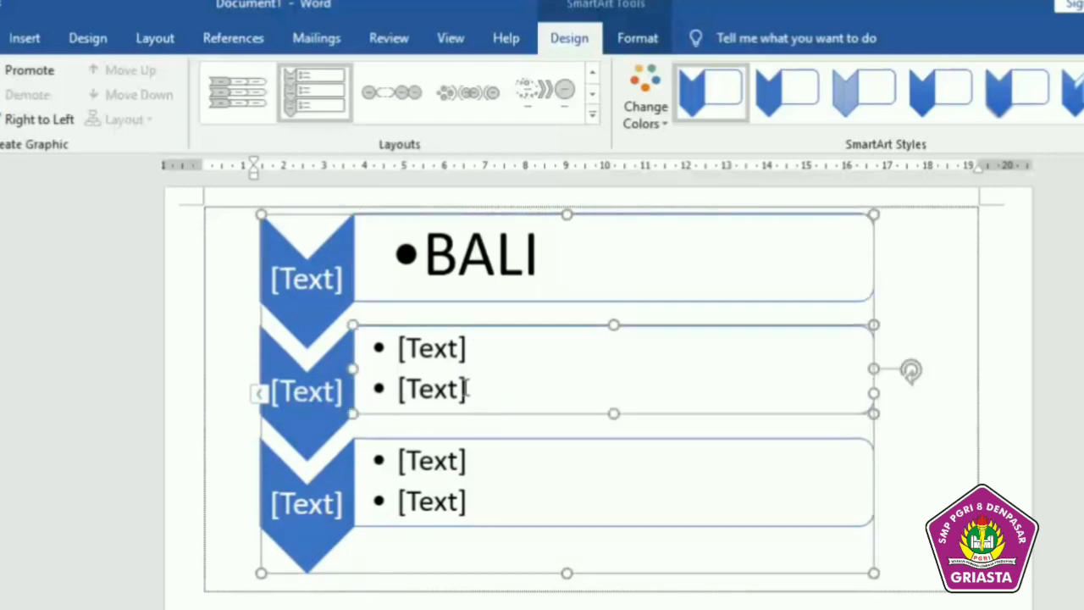
{"action": "left_click", "coordinate": [467, 388]}
{"action": "key", "text": "BackSpace"}
{"action": "key", "text": "BackSpace"}
{"action": "key", "text": "BackSpace"}
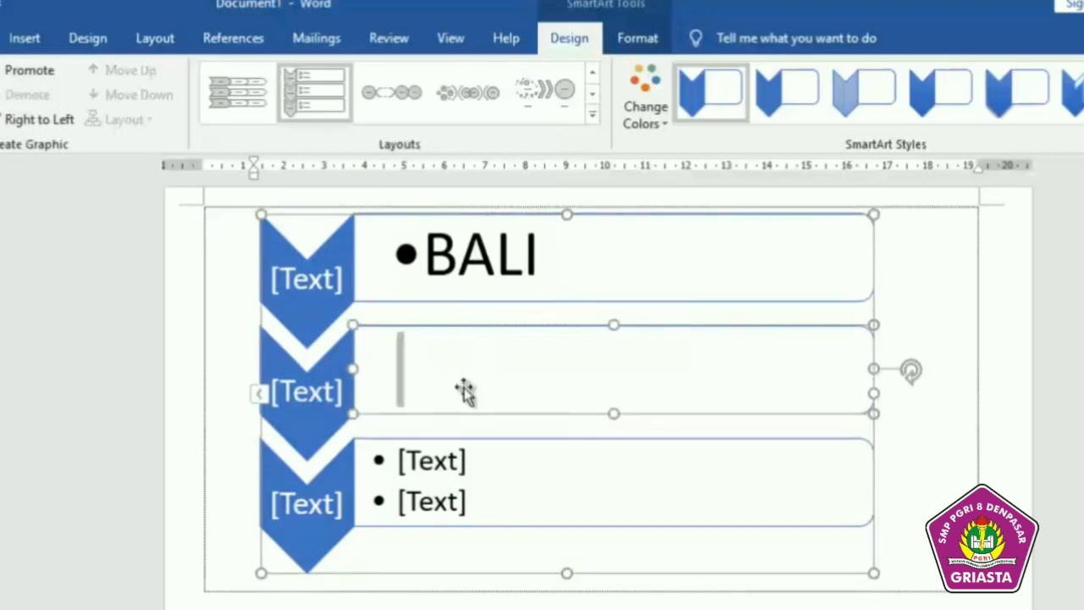
{"action": "type", "text": "DE"}
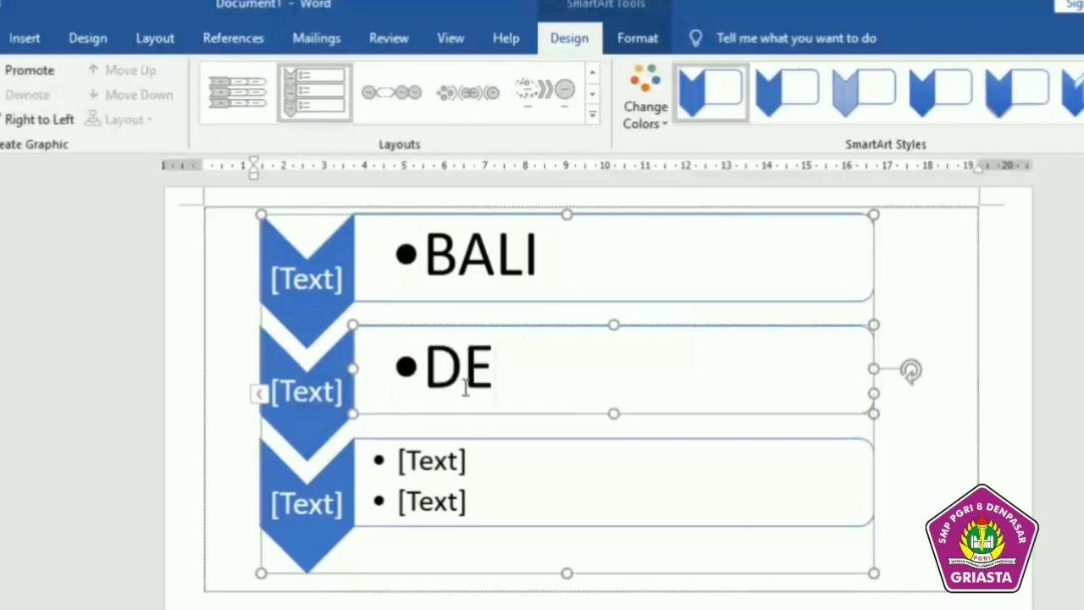
{"action": "type", "text": "N"}
{"action": "type", "text": "R"}
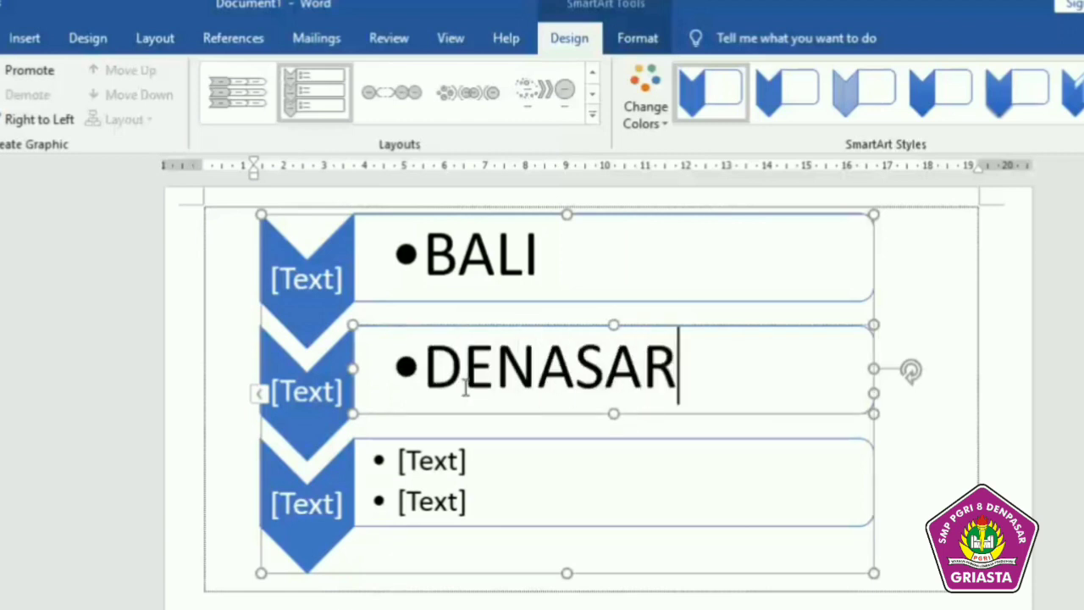
{"action": "key", "text": "BackSpace"}
{"action": "key", "text": "BackSpace"}
{"action": "key", "text": "BackSpace"}
{"action": "key", "text": "BackSpace"}
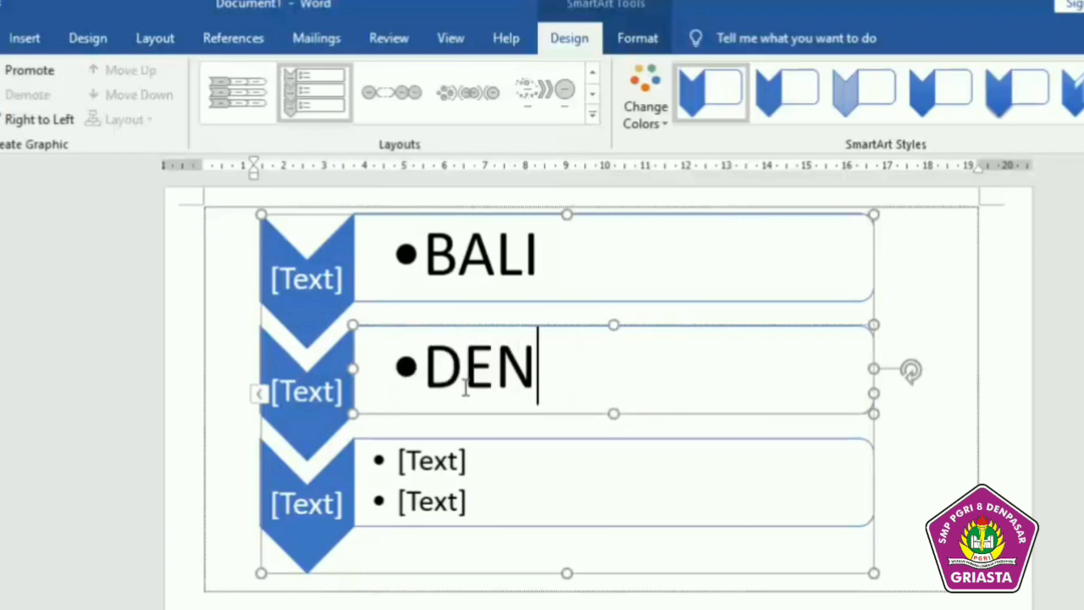
{"action": "type", "text": "PASAR"}
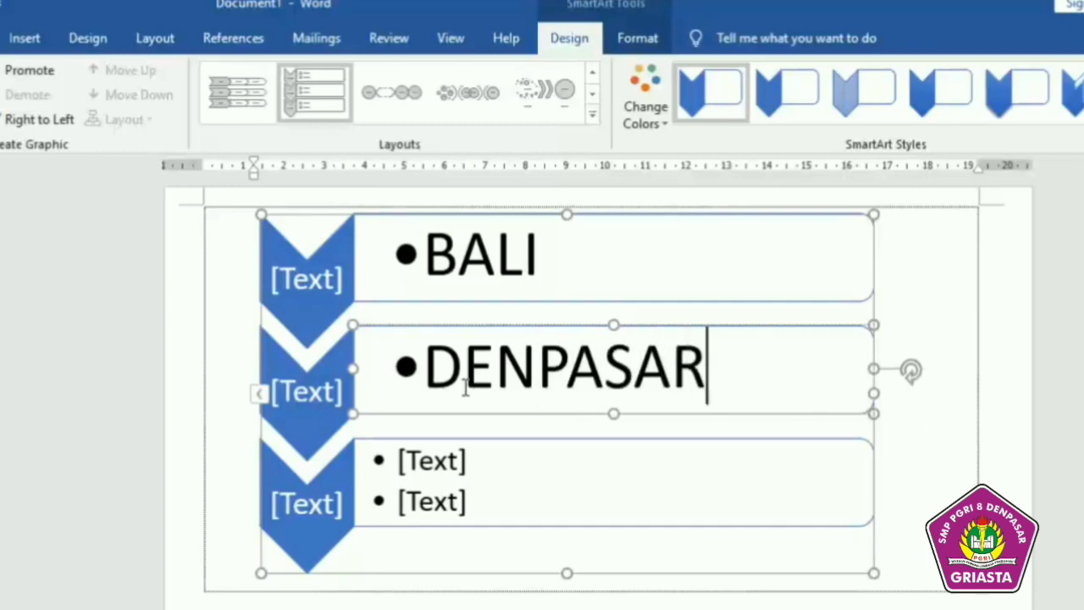
Add the bullets BADUNG and GIANYAR below DENPASAR beside the second chevron
{"action": "key", "text": "Return"}
{"action": "type", "text": "B"}
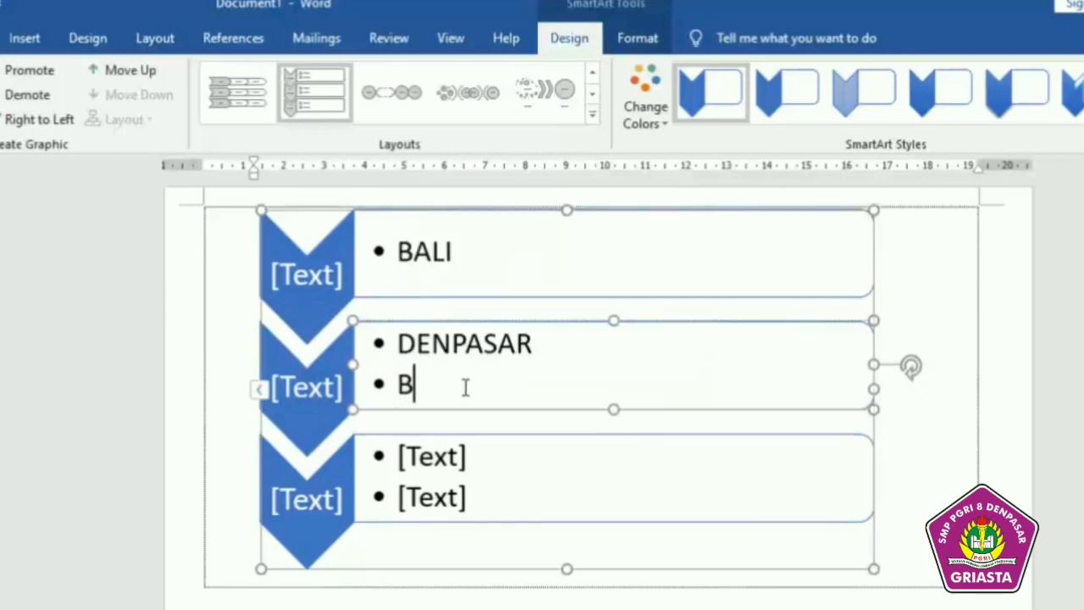
{"action": "type", "text": "ADUNG"}
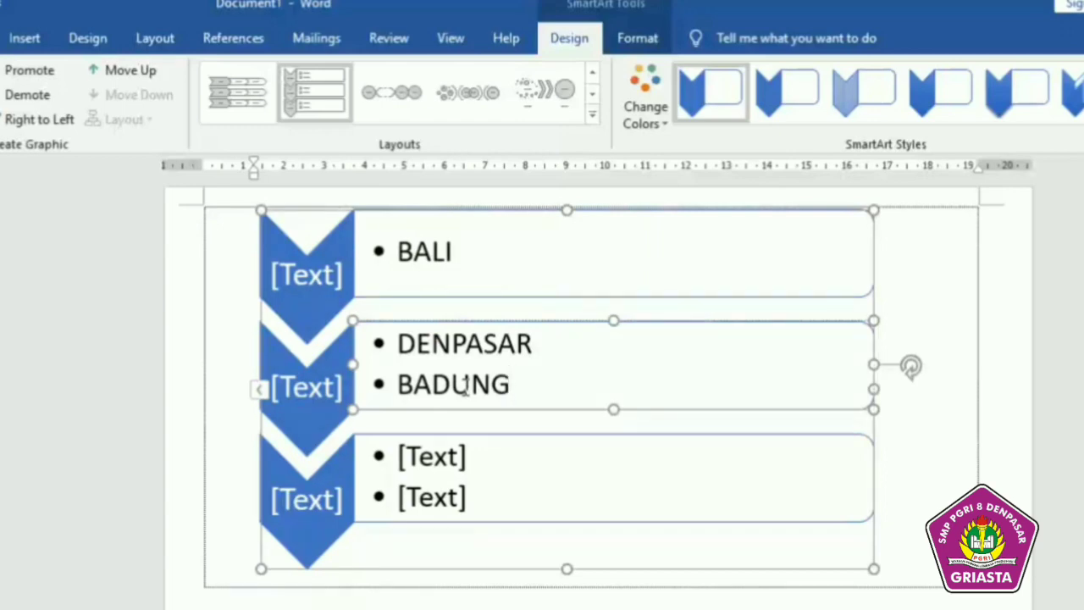
{"action": "key", "text": "Return"}
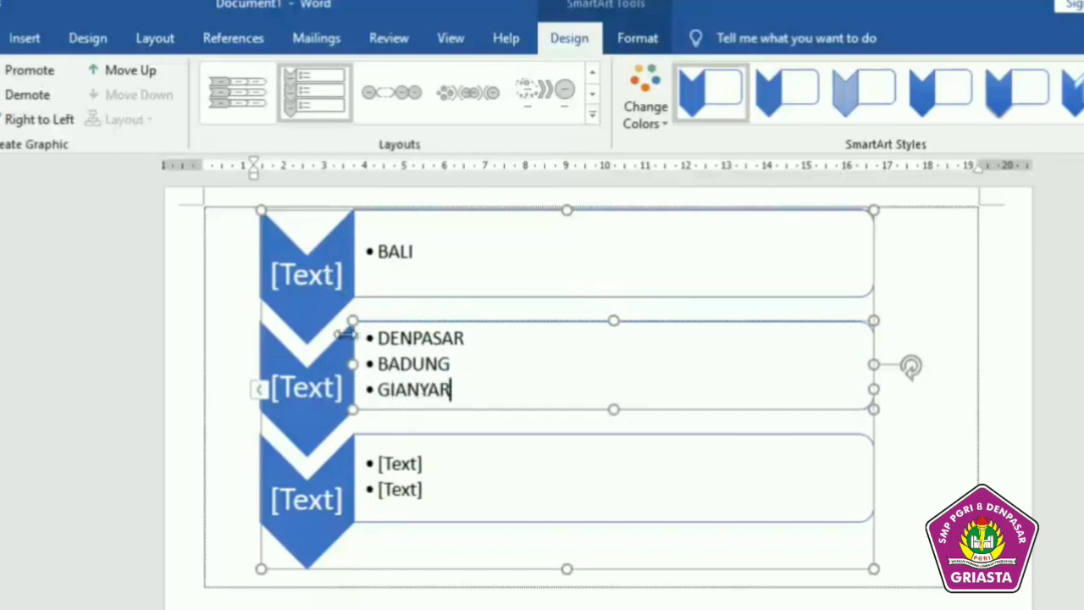
Clear the two placeholder bullets in the text box beside the third chevron
{"action": "left_click", "coordinate": [430, 499]}
{"action": "key", "text": "BackSpace"}
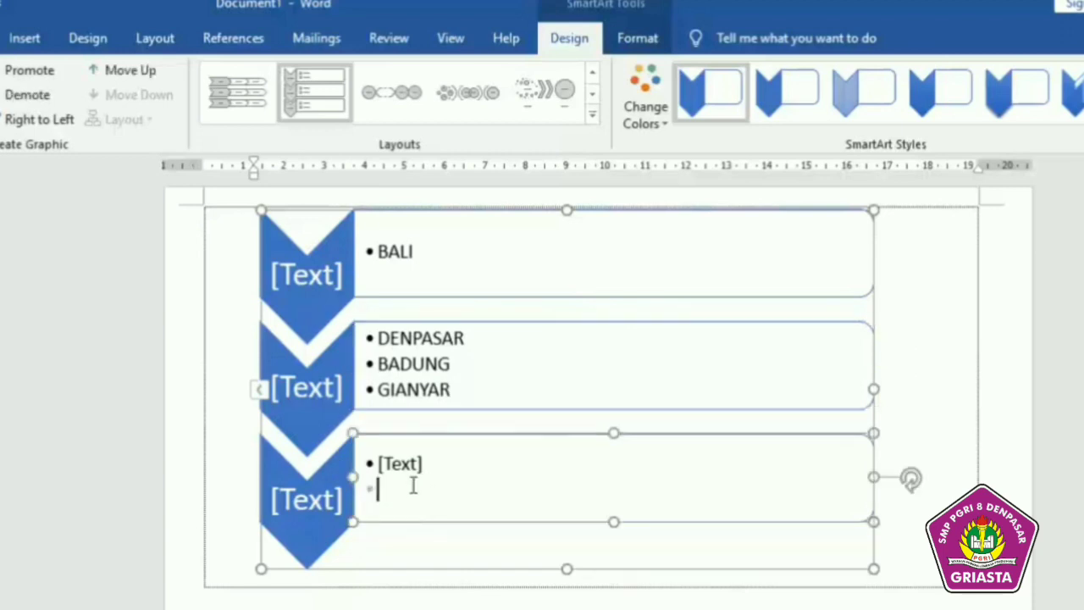
{"action": "key", "text": "BackSpace"}
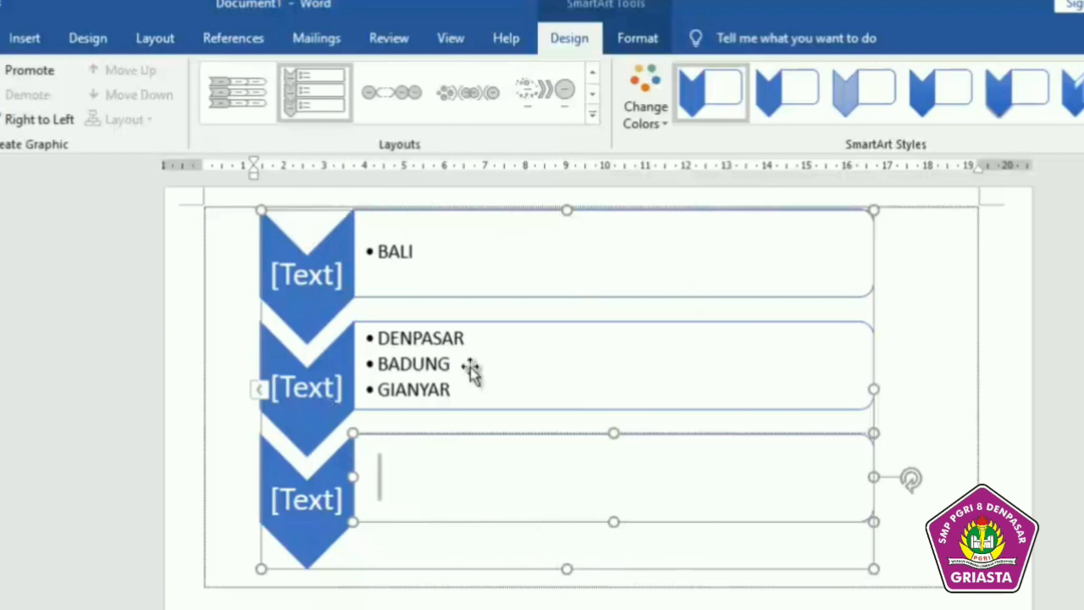
Look through the available SmartArt layouts as far as the Cycle group, and leave without inserting another graphic
{"action": "left_click", "coordinate": [26, 40]}
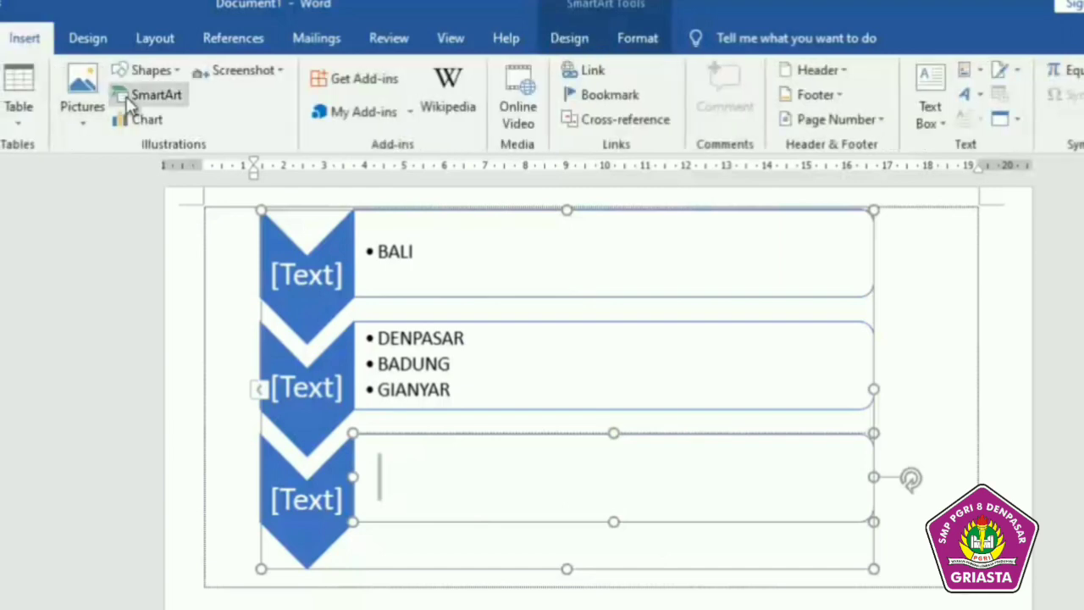
{"action": "left_click", "coordinate": [129, 100]}
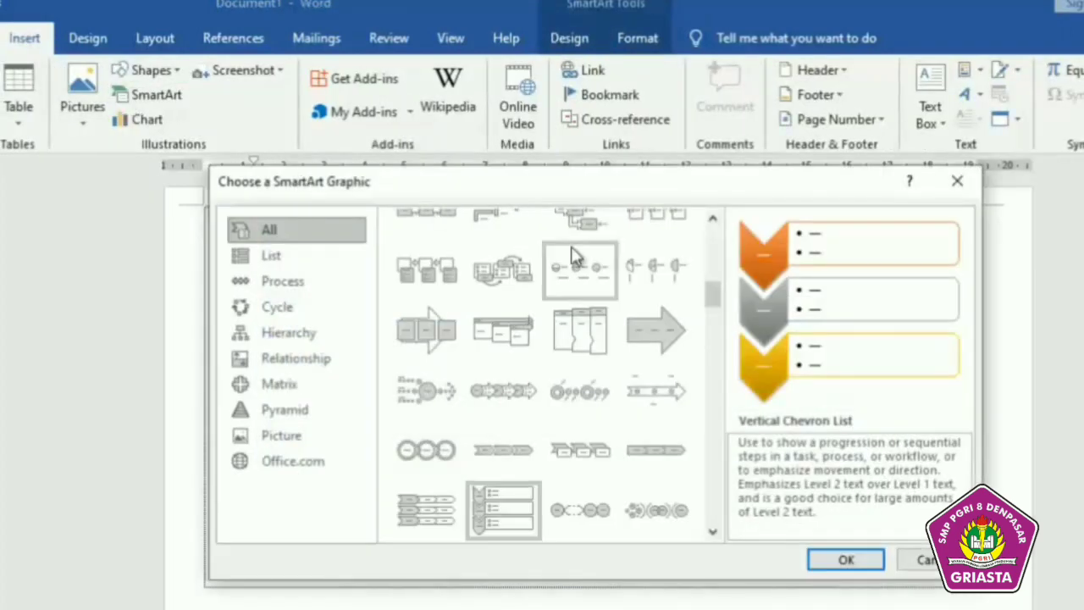
{"action": "left_click_drag", "start_coordinate": [712, 307], "coordinate": [726, 357]}
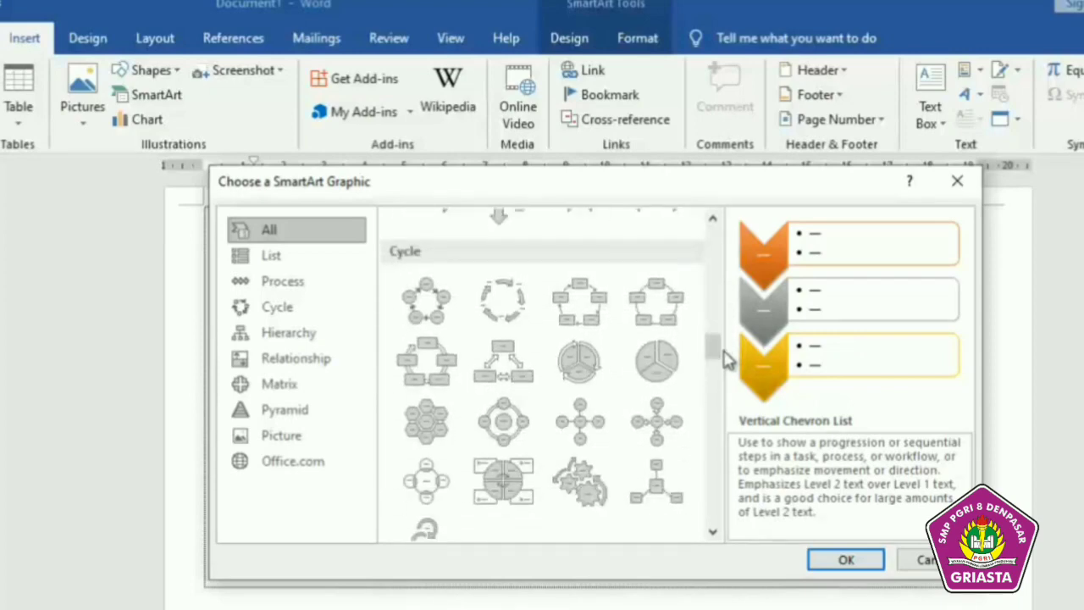
{"action": "left_click", "coordinate": [924, 565]}
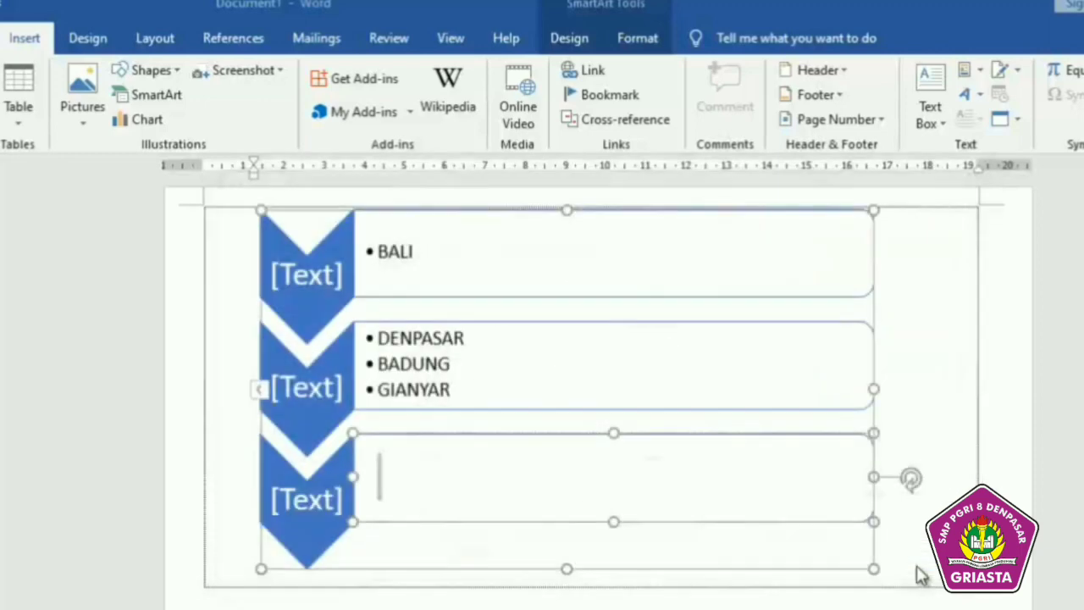
Delete the whole Vertical Chevron List graphic from the document
{"action": "left_click", "coordinate": [774, 573]}
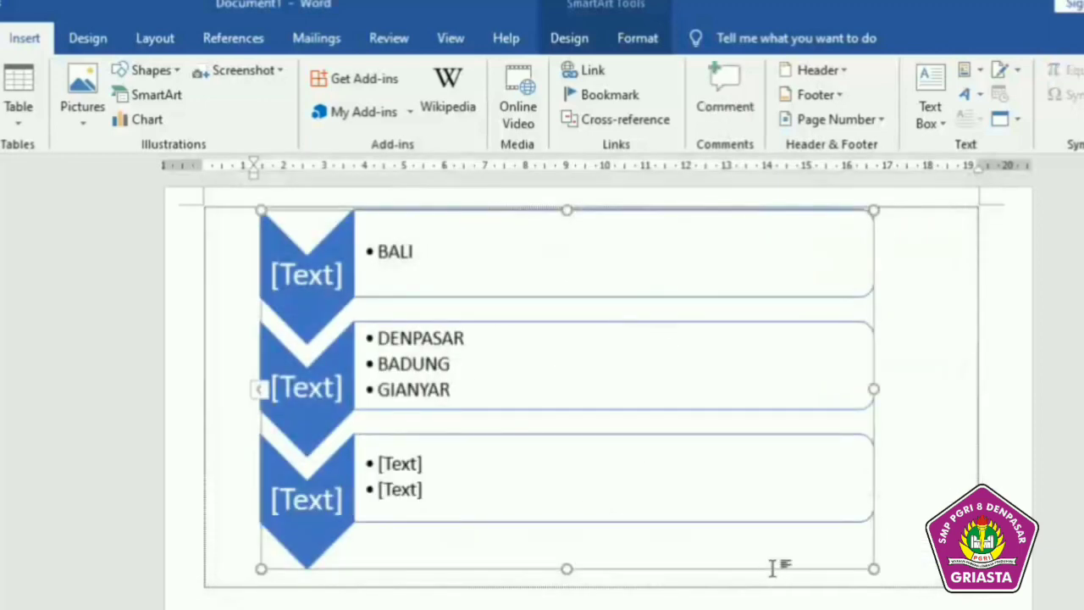
{"action": "key", "text": "Delete"}
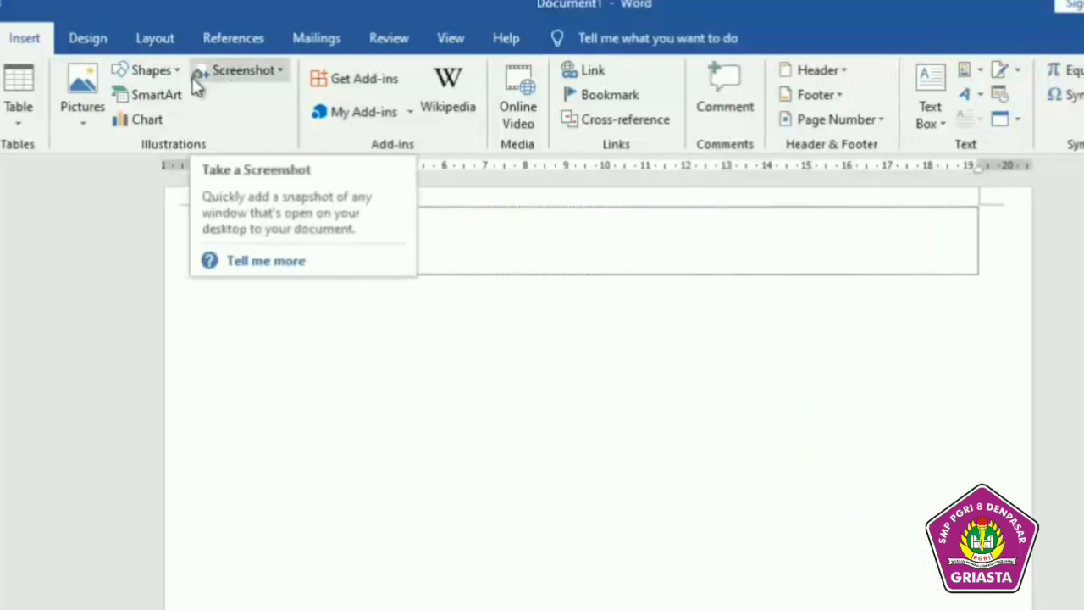
Insert a Block Cycle SmartArt graphic from the Cycle group at the start of the empty document
{"action": "left_click", "coordinate": [153, 70]}
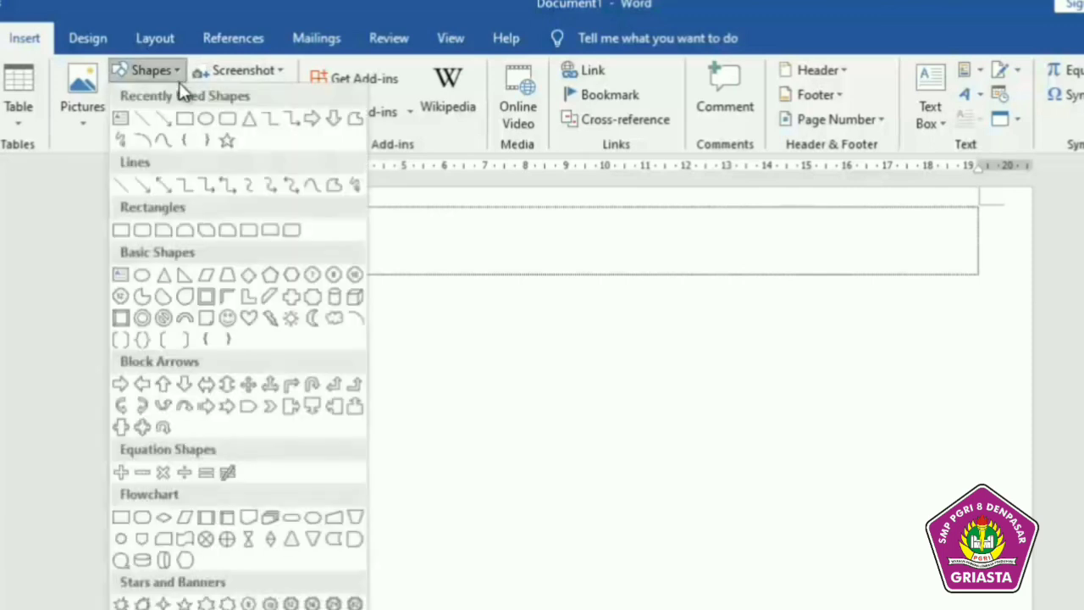
{"action": "left_click", "coordinate": [87, 143]}
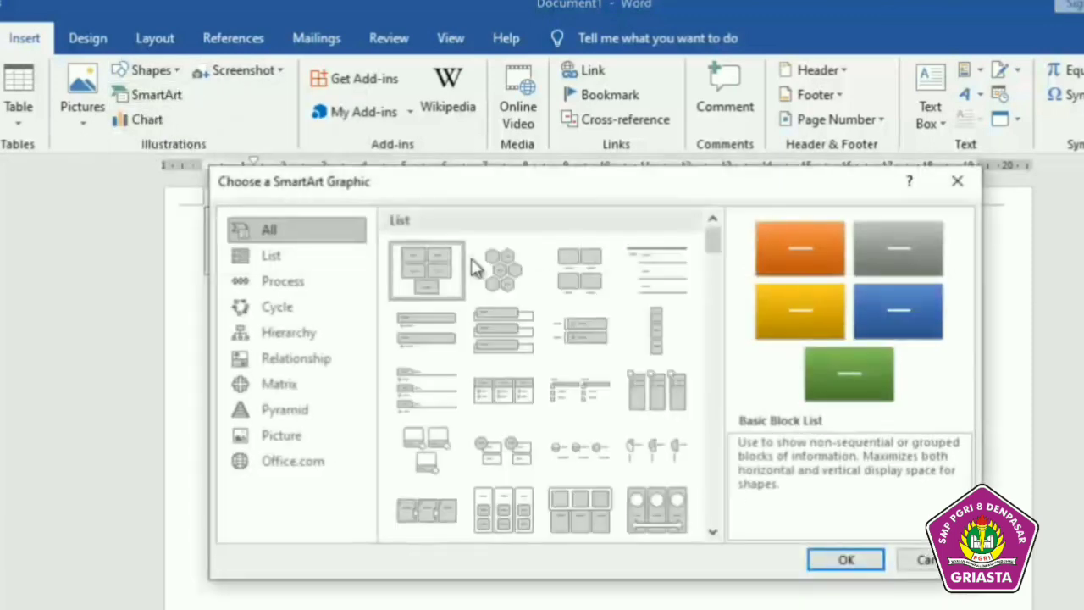
{"action": "scroll", "coordinate": [593, 280], "scroll_direction": "down", "scroll_amount": 5}
{"action": "left_click_drag", "start_coordinate": [713, 381], "coordinate": [749, 350]}
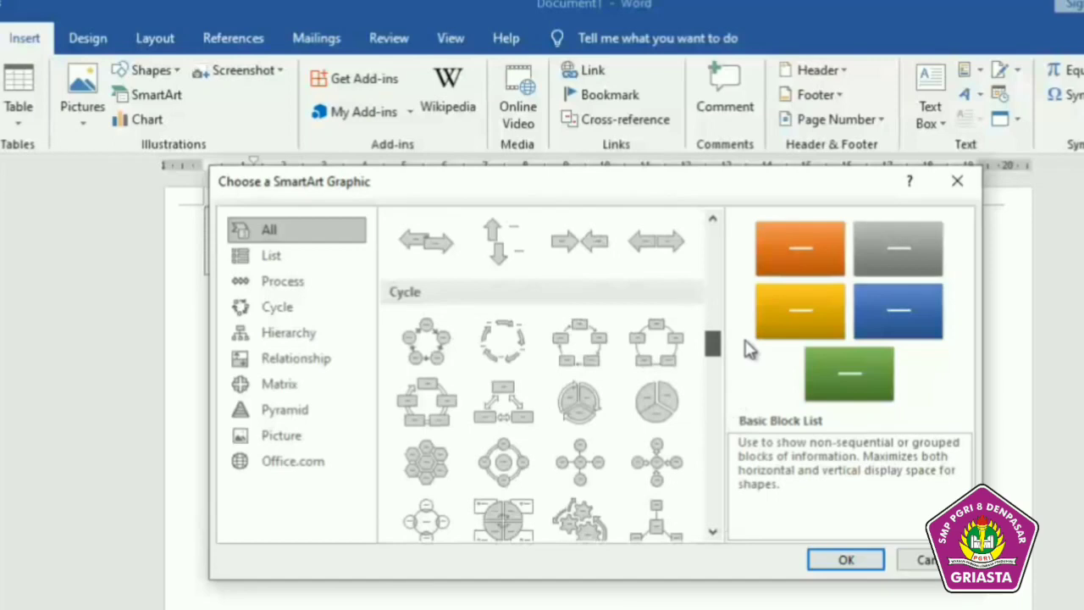
{"action": "left_click", "coordinate": [600, 351]}
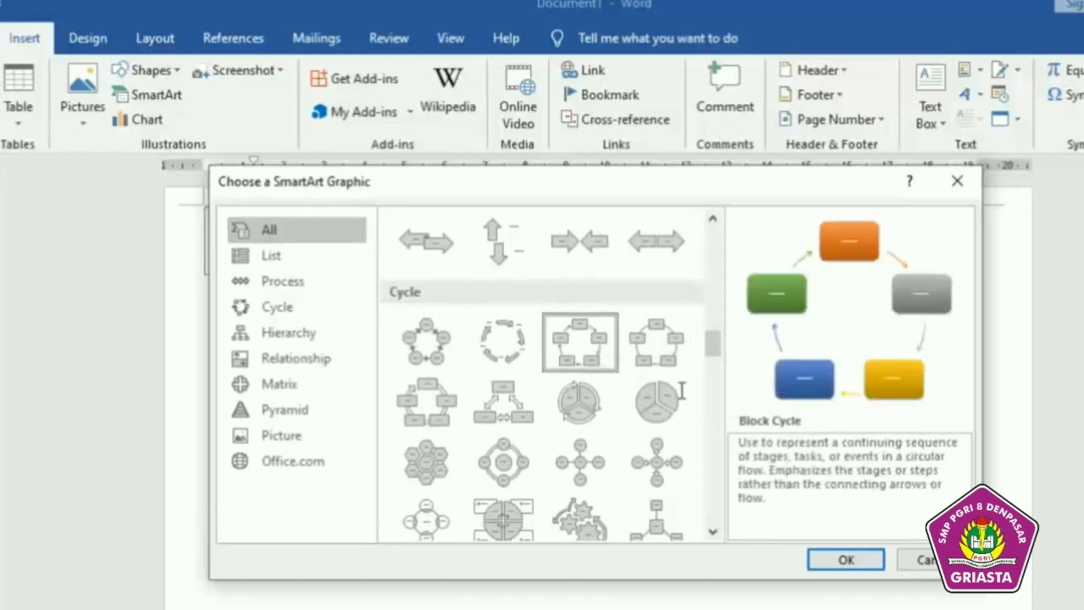
{"action": "left_click", "coordinate": [839, 560]}
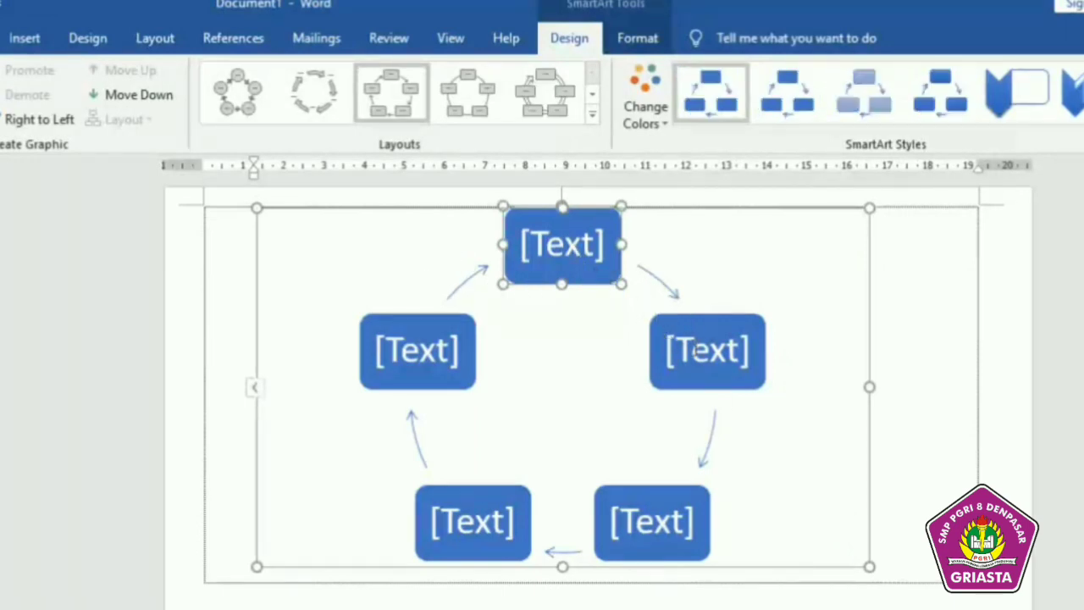
Place the text cursor in the four lower boxes of the cycle graphic one after another, going clockwise
{"action": "left_click", "coordinate": [694, 350]}
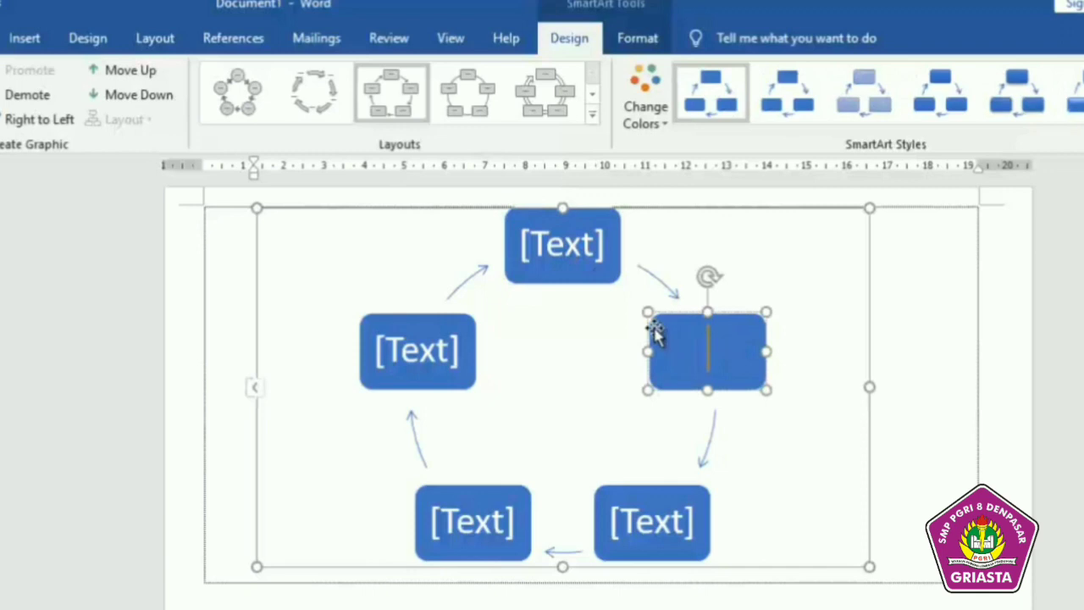
{"action": "left_click", "coordinate": [672, 523]}
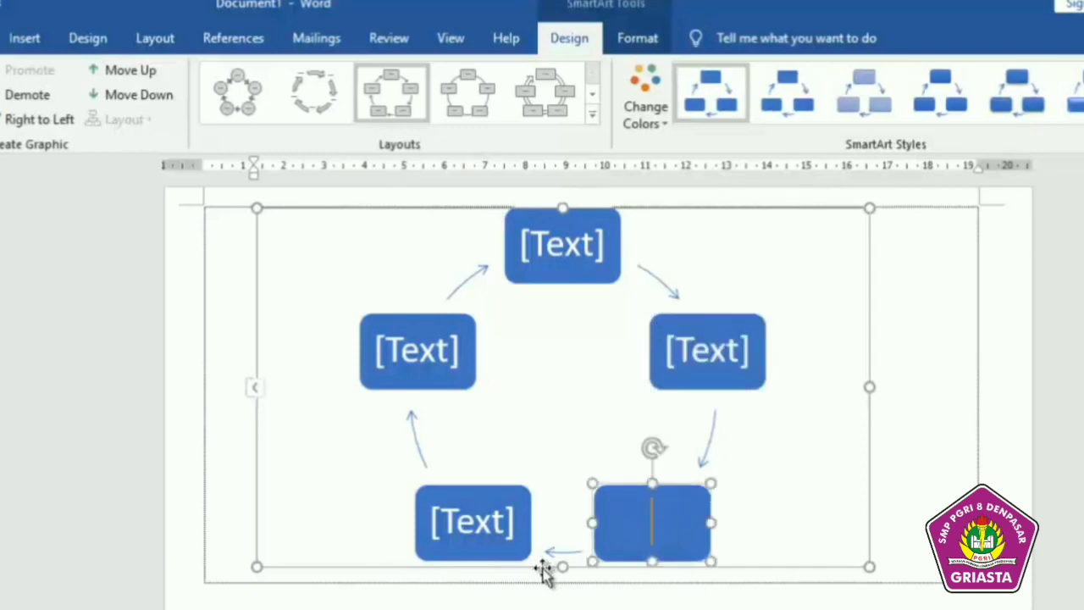
{"action": "left_click", "coordinate": [491, 531]}
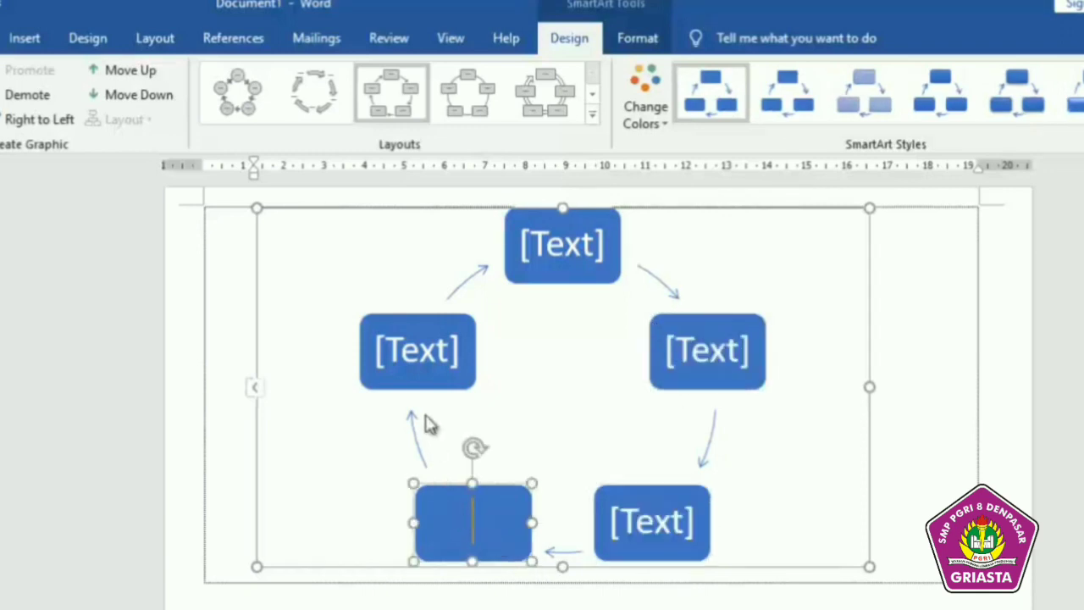
{"action": "left_click", "coordinate": [414, 363]}
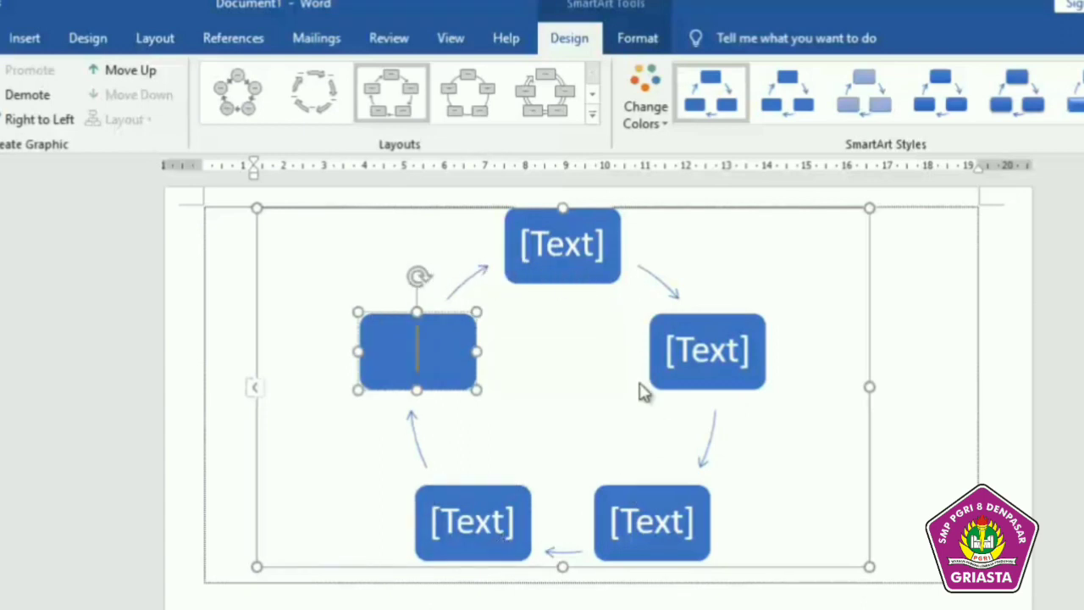
Delete the whole Block Cycle graphic from the document
{"action": "left_click", "coordinate": [38, 42]}
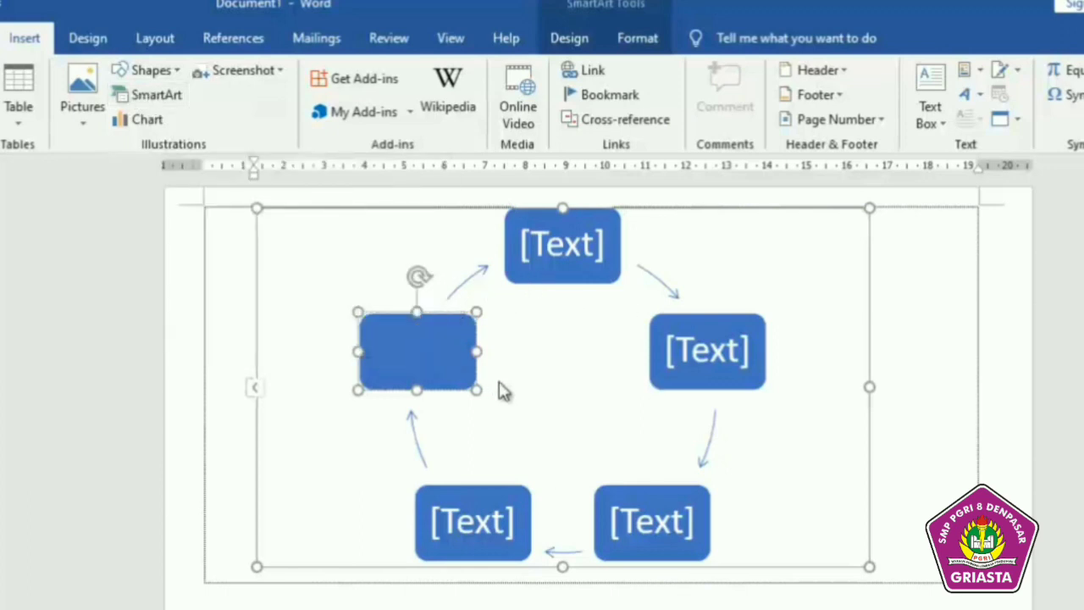
{"action": "left_click", "coordinate": [741, 572]}
{"action": "key", "text": "Delete"}
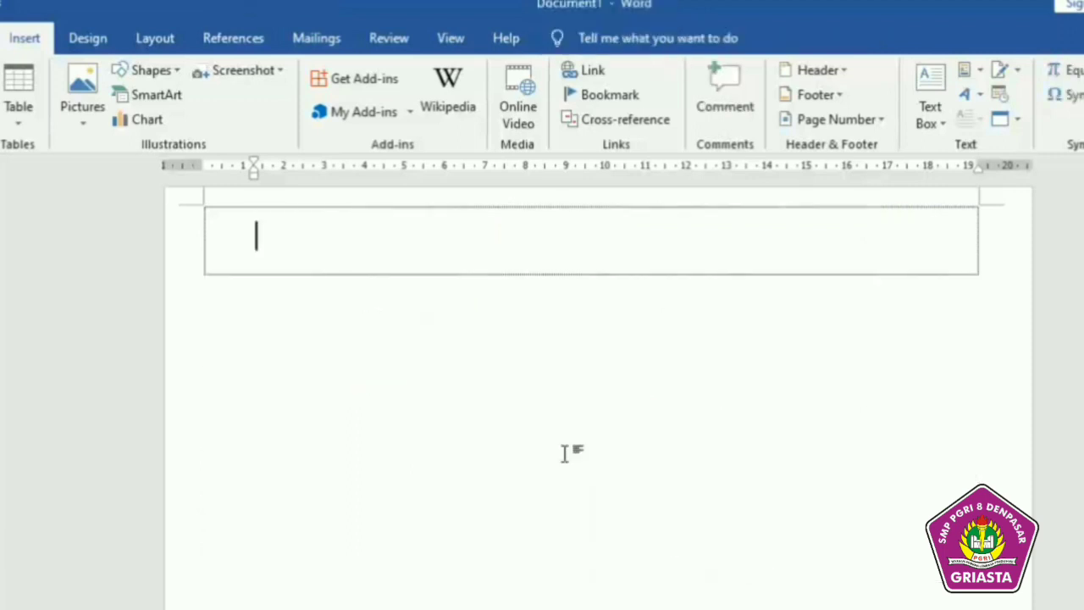
Insert a Clustered Column chart with its default sample data and close the chart's data sheet
{"action": "left_click", "coordinate": [129, 132]}
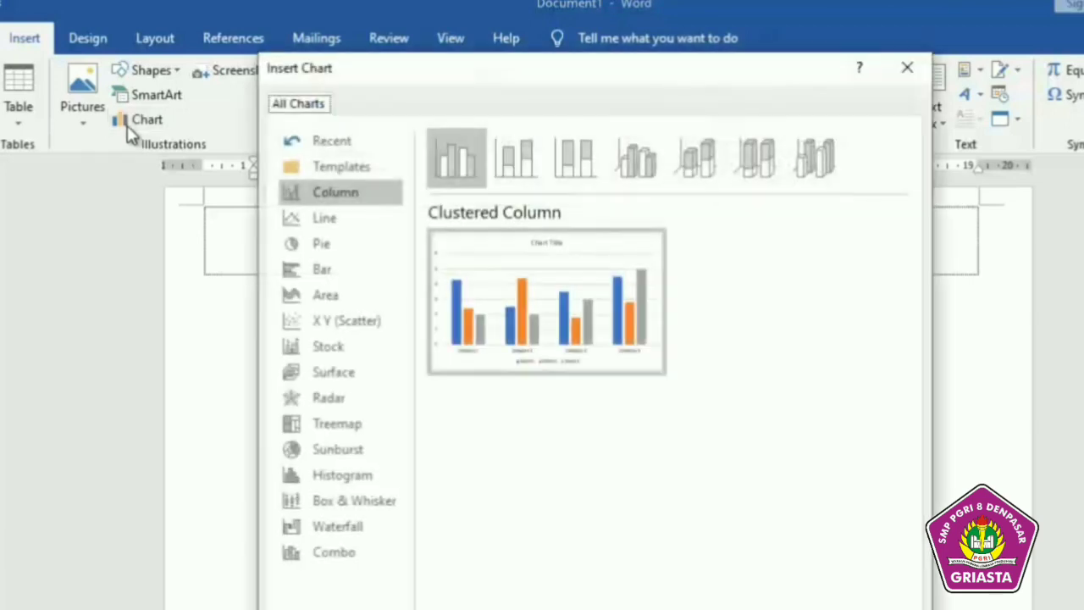
{"action": "left_click", "coordinate": [353, 226]}
{"action": "left_click", "coordinate": [344, 194]}
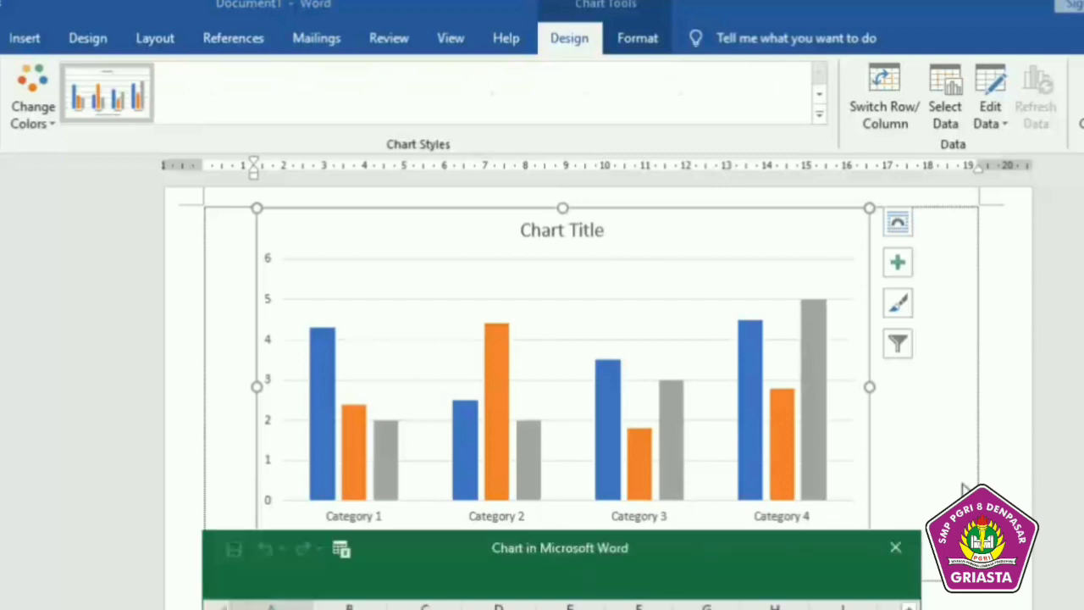
{"action": "left_click", "coordinate": [898, 546]}
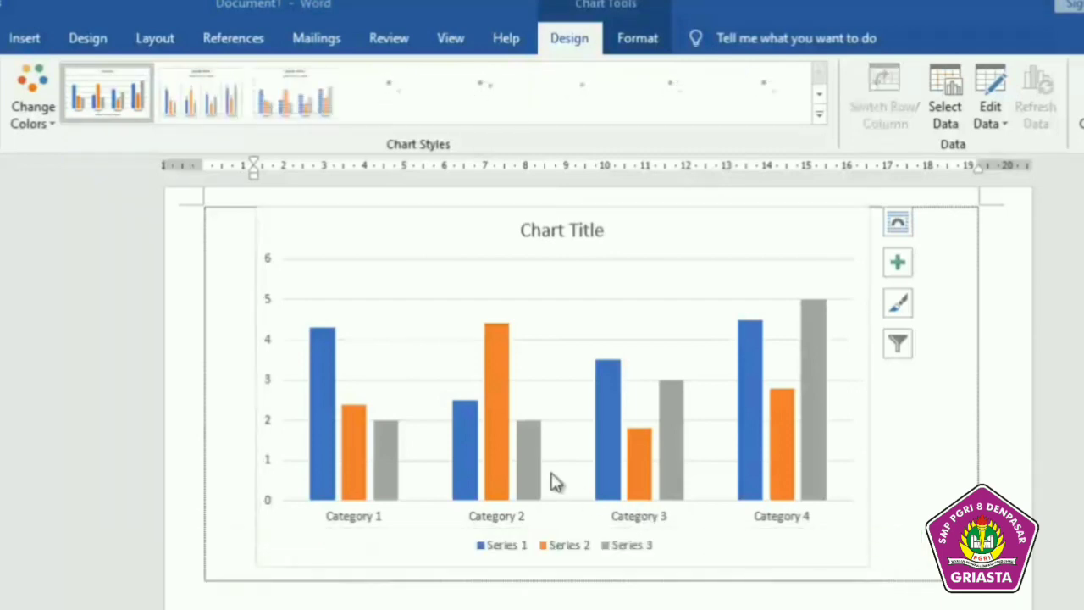
Delete the grey Series 3 columns from the chart
{"action": "left_click", "coordinate": [540, 482]}
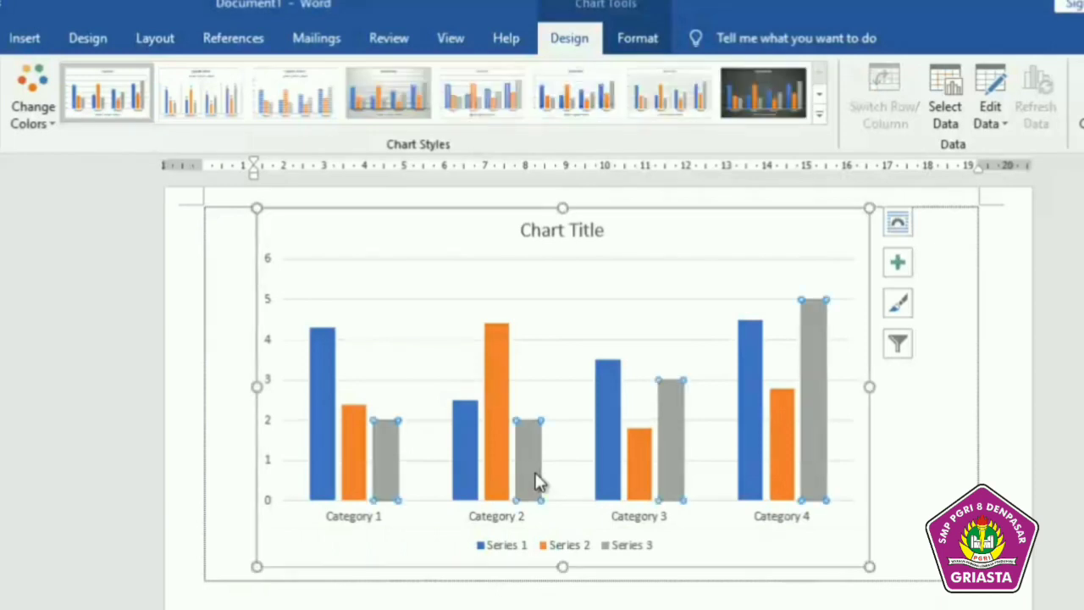
{"action": "key", "text": "Delete"}
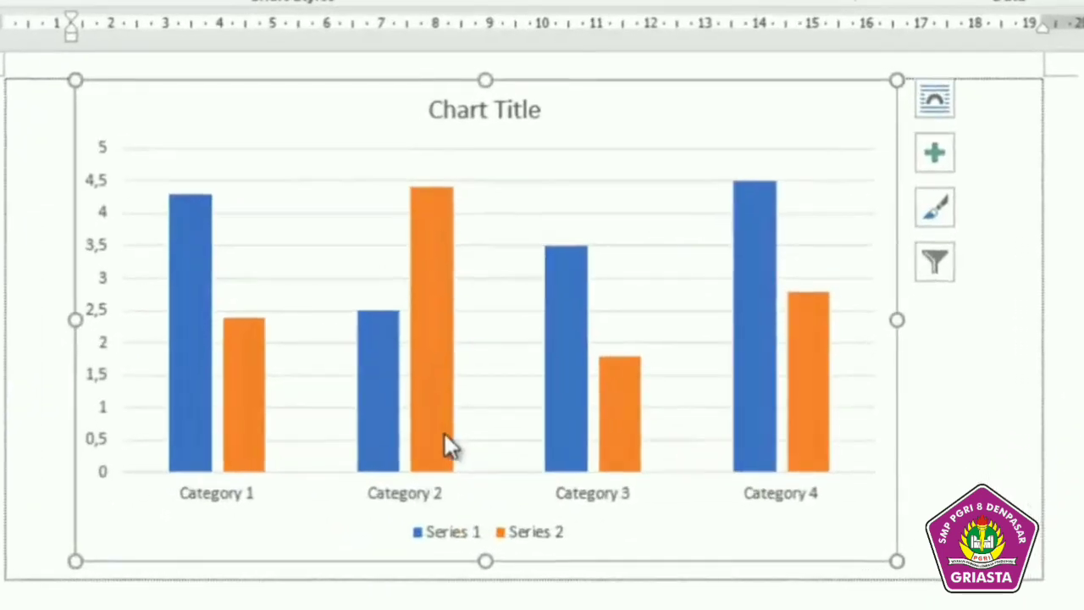
Select the category axis labels below the chart's columns
{"action": "left_click", "coordinate": [212, 502]}
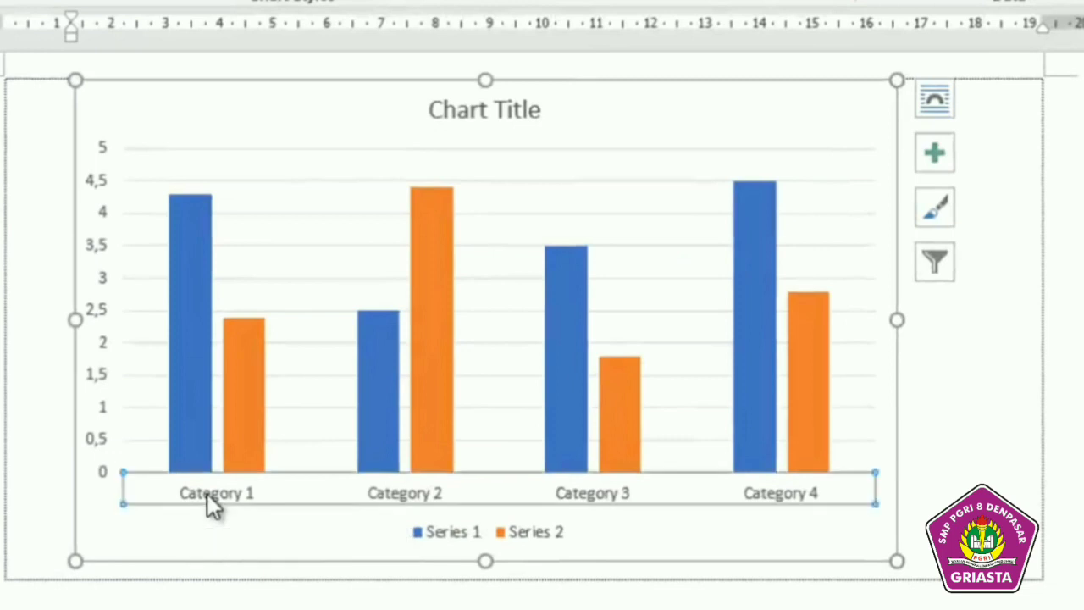